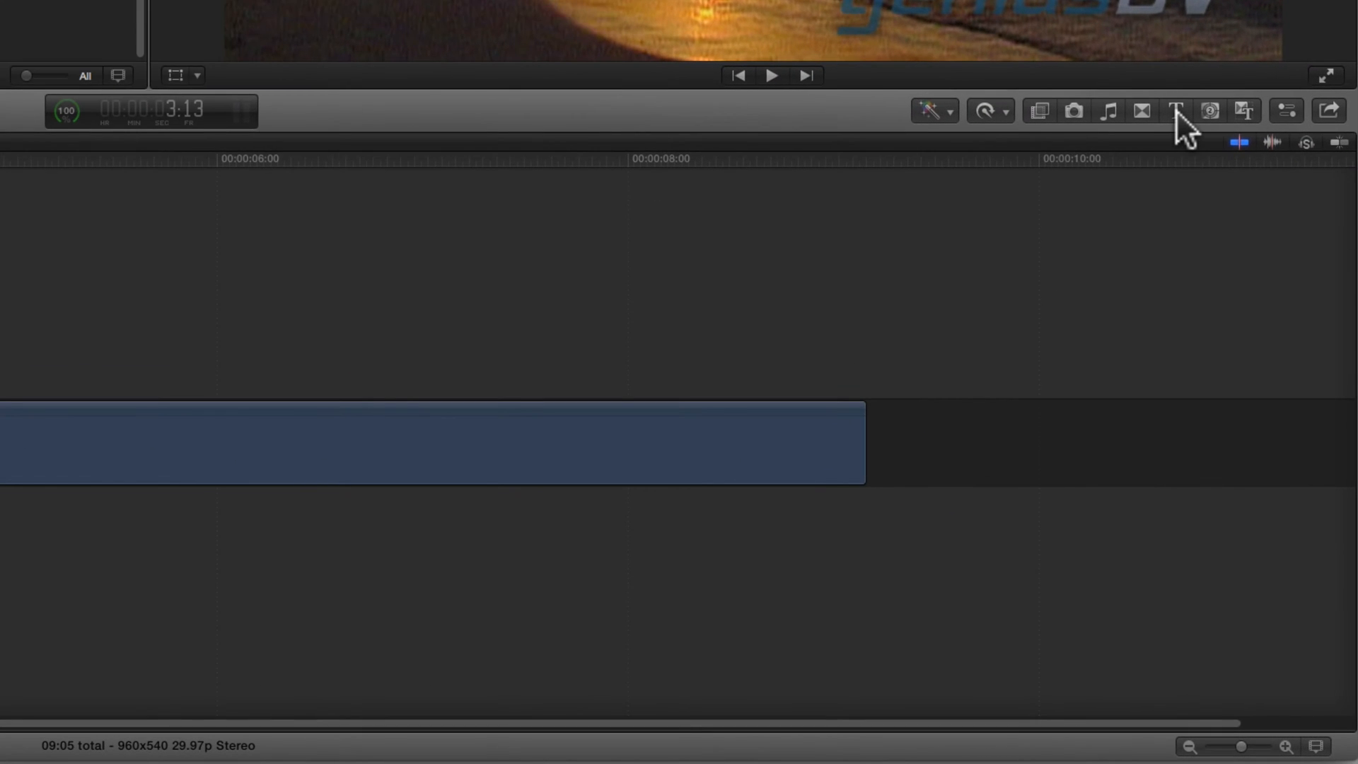
- Show the Titles browser filtered to the 3D category and preview Rotate 3D
left_click(1175, 109)
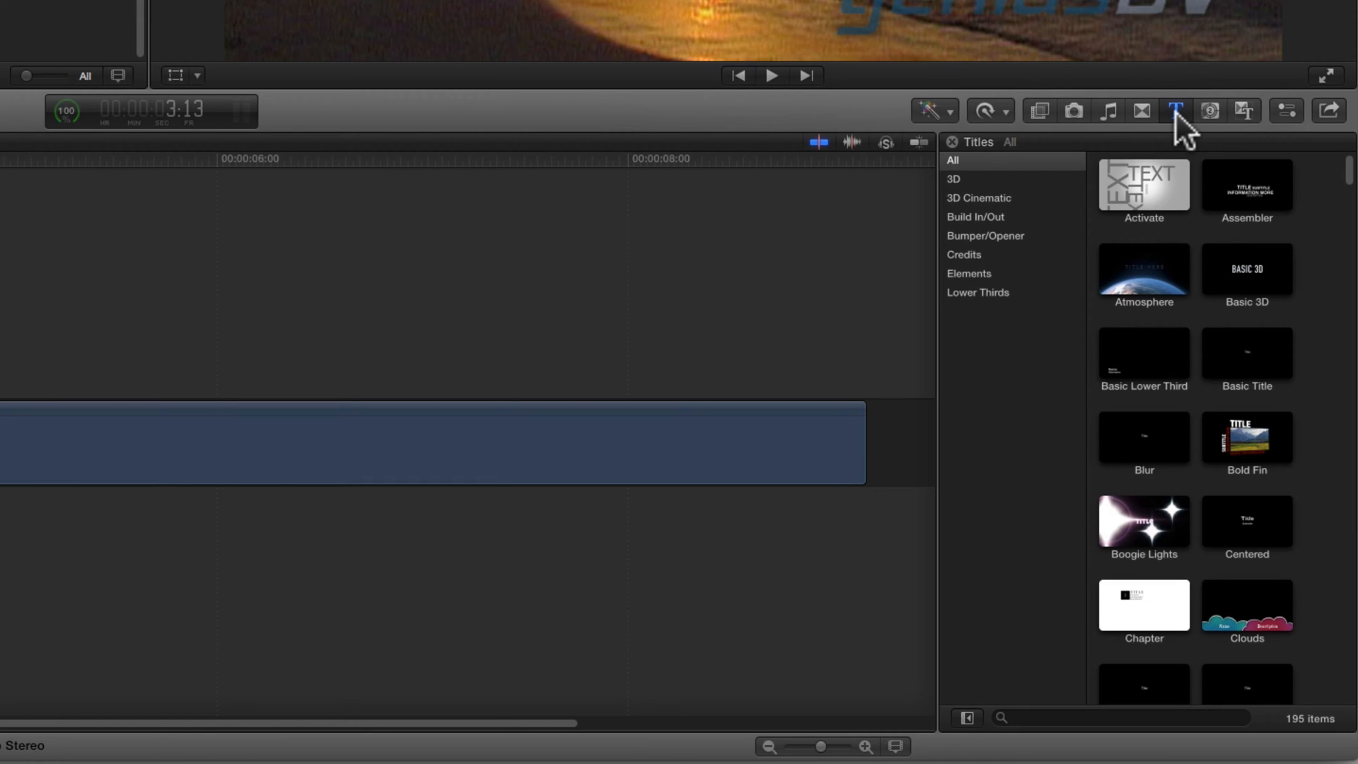
left_click(1009, 177)
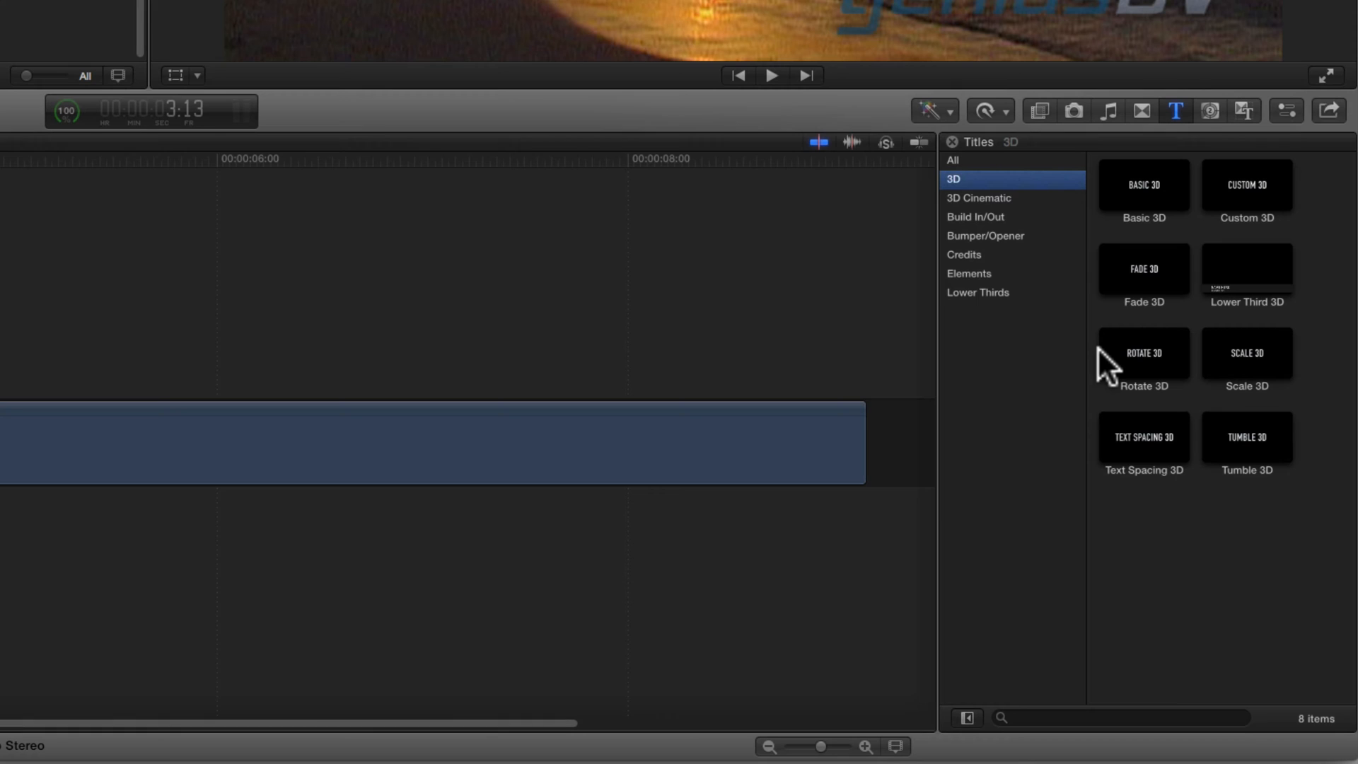
left_click(1143, 354)
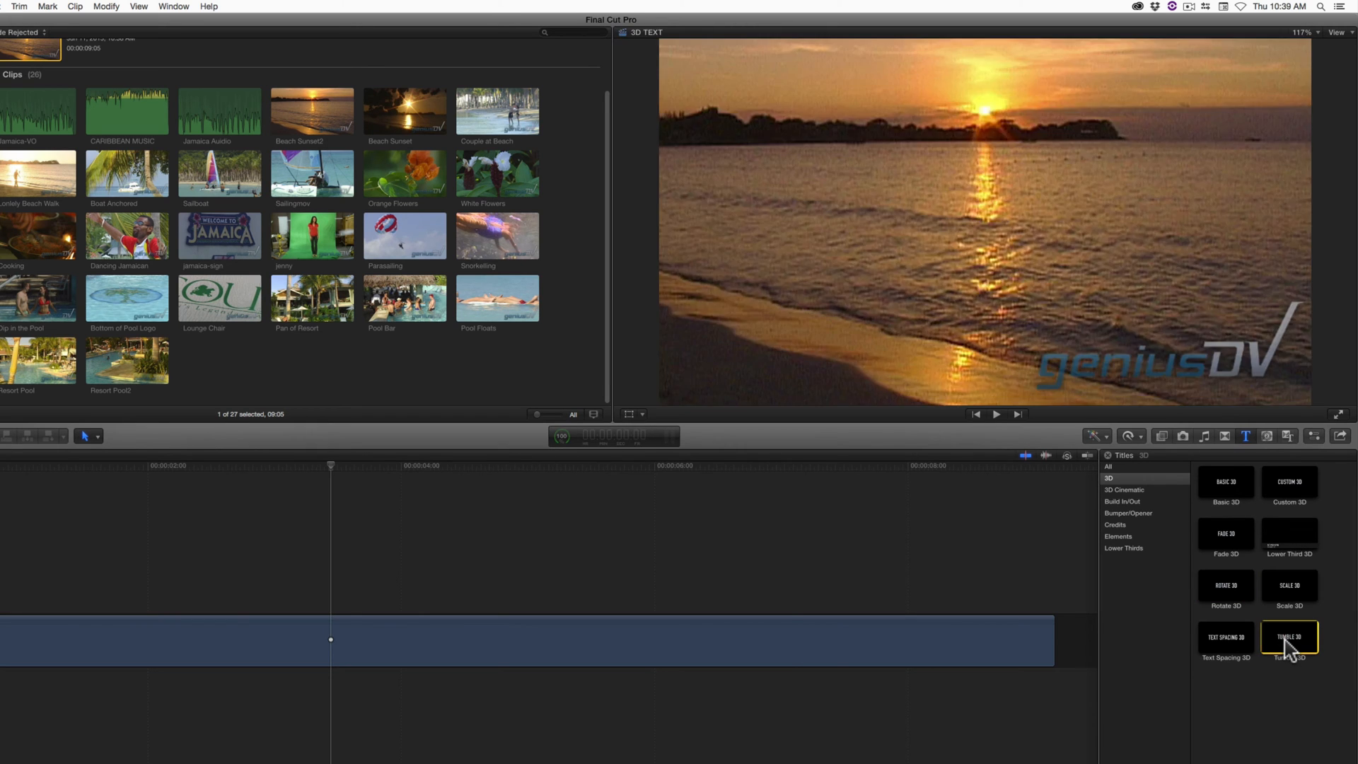
- Add the Tumble 3D title at the playhead, select it and show its Inspector (Command-4)
double_click(1296, 645)
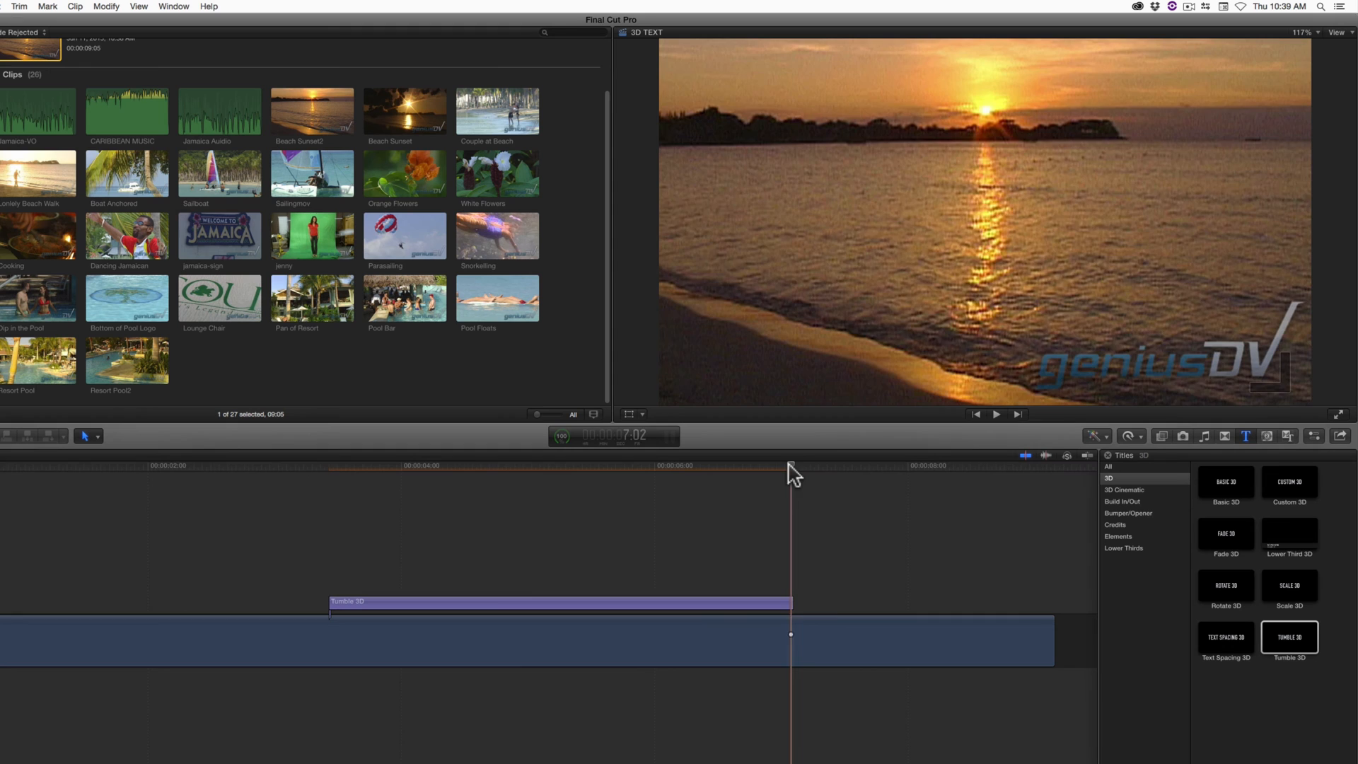
left_click_drag(791, 468, 531, 512)
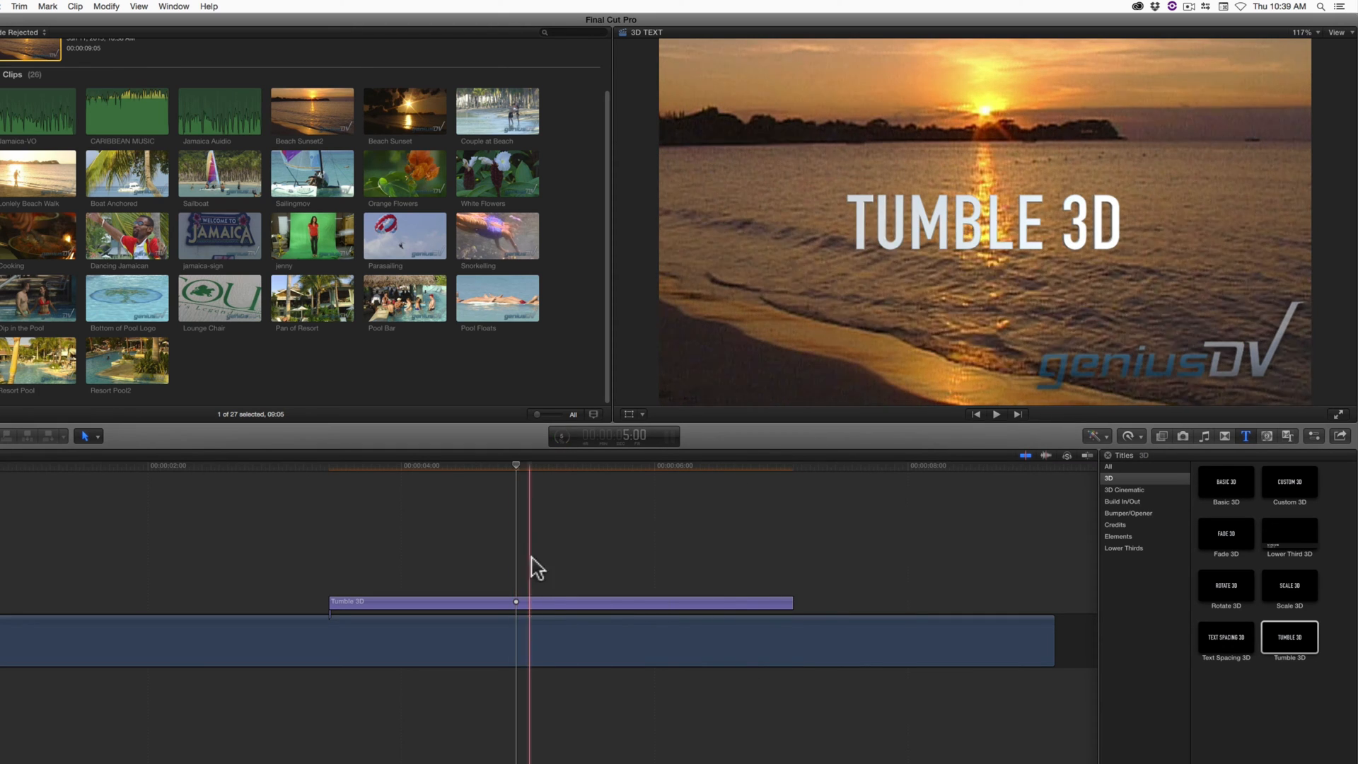
left_click(545, 605)
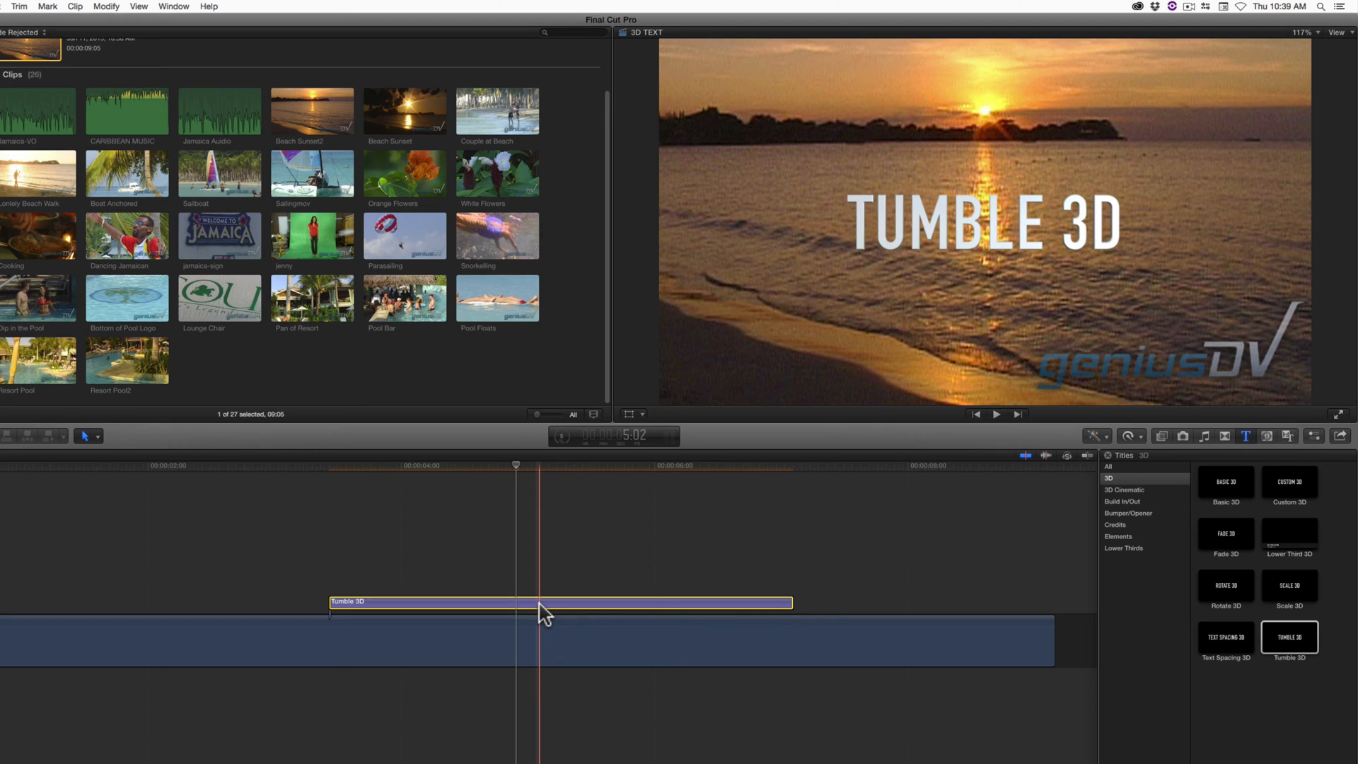
key("super+4")
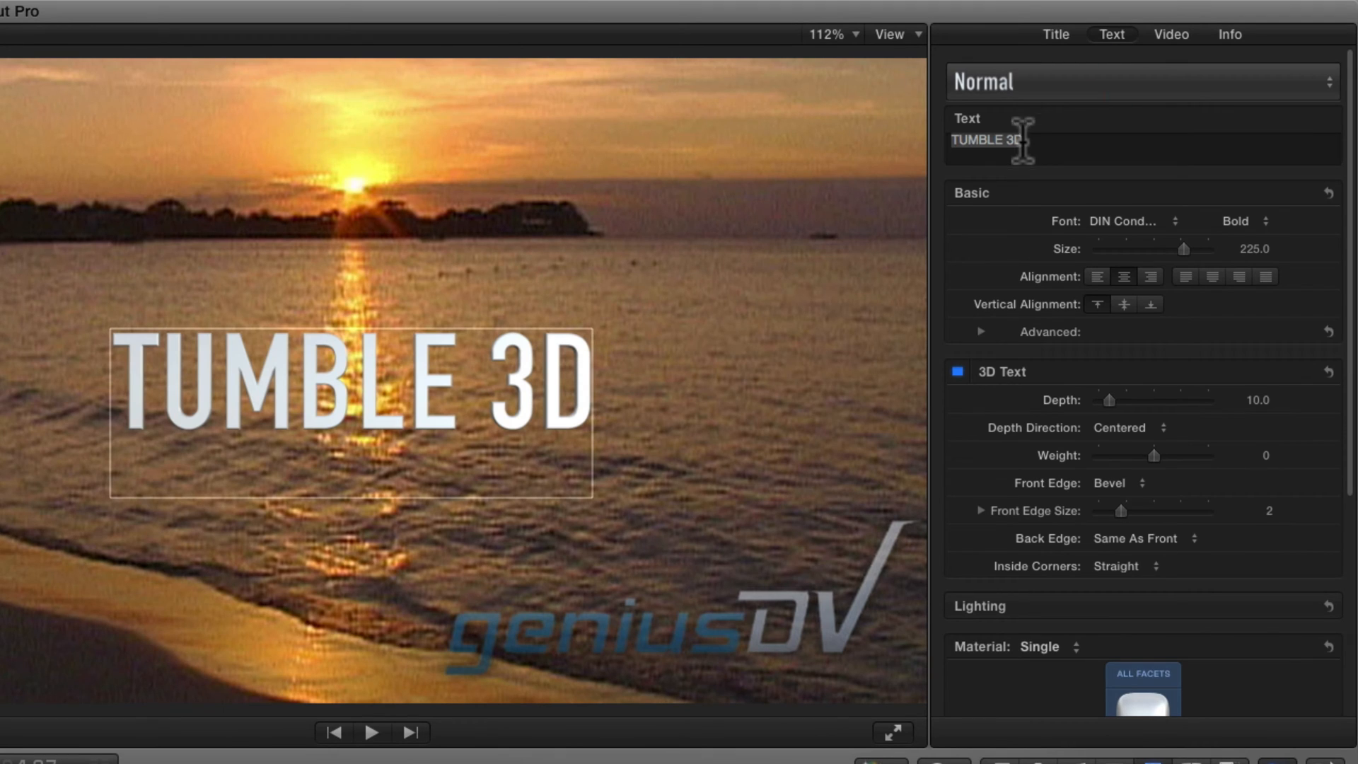
- Replace the title text with JAMAICA and bring up the saved text styles list
left_click(1021, 140)
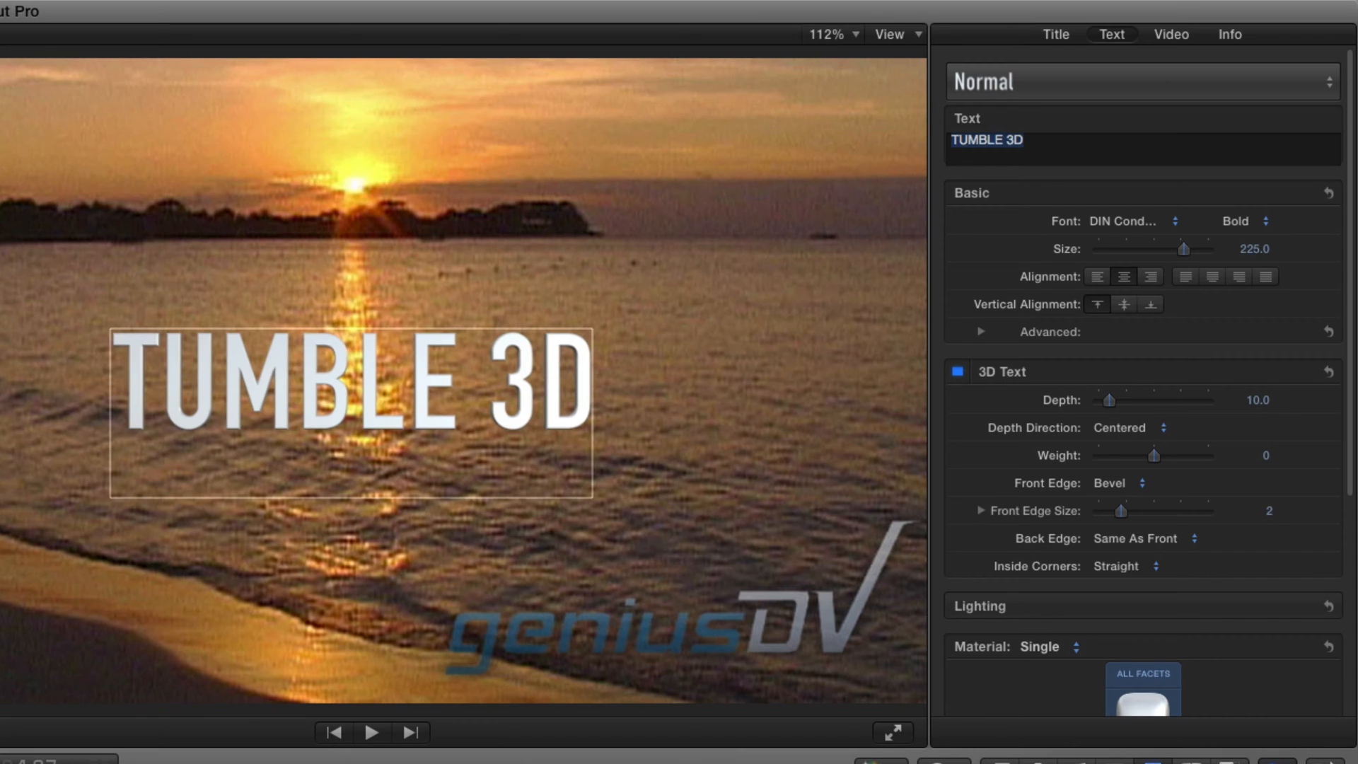
type("JAMAICA")
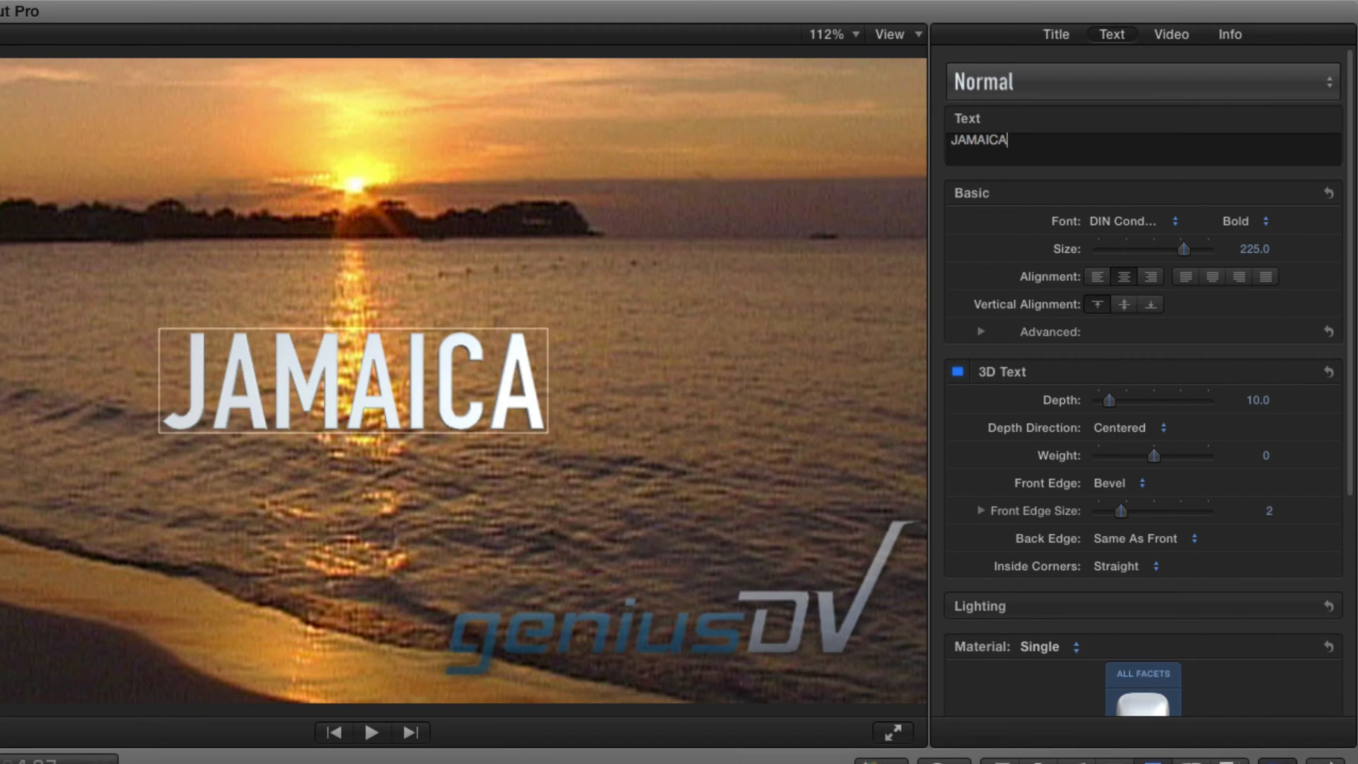
left_click(1083, 80)
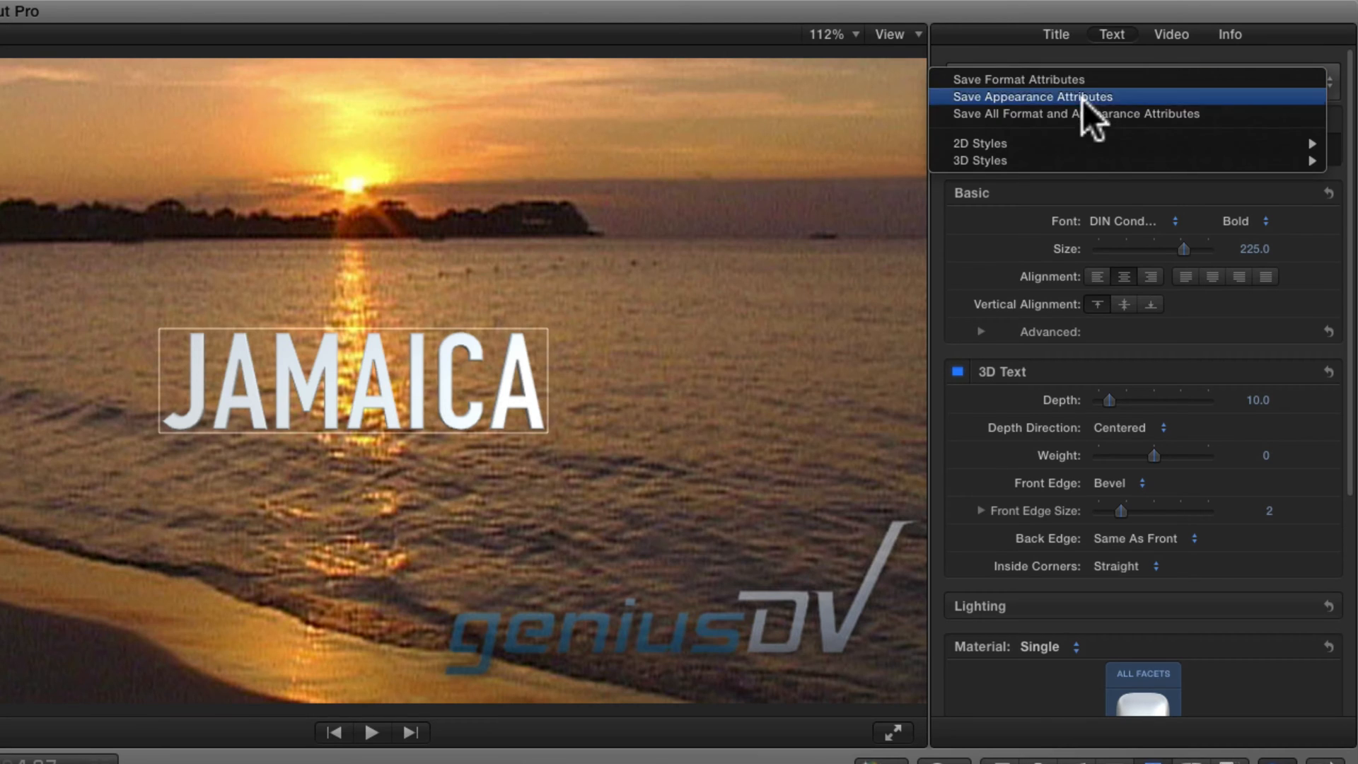
mouse_move(981, 160)
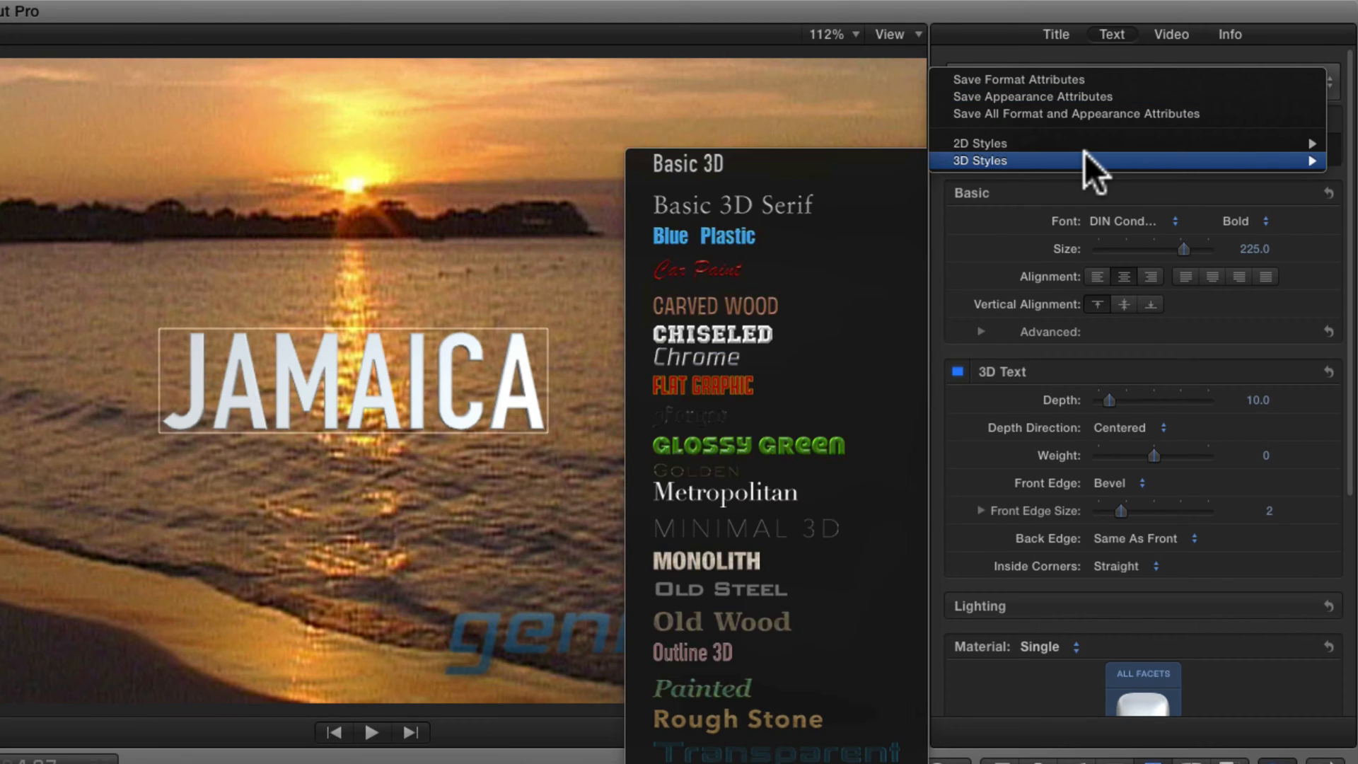
- Apply the Glossy Green 3D style and raise the text size to its maximum (about 250)
left_click(882, 449)
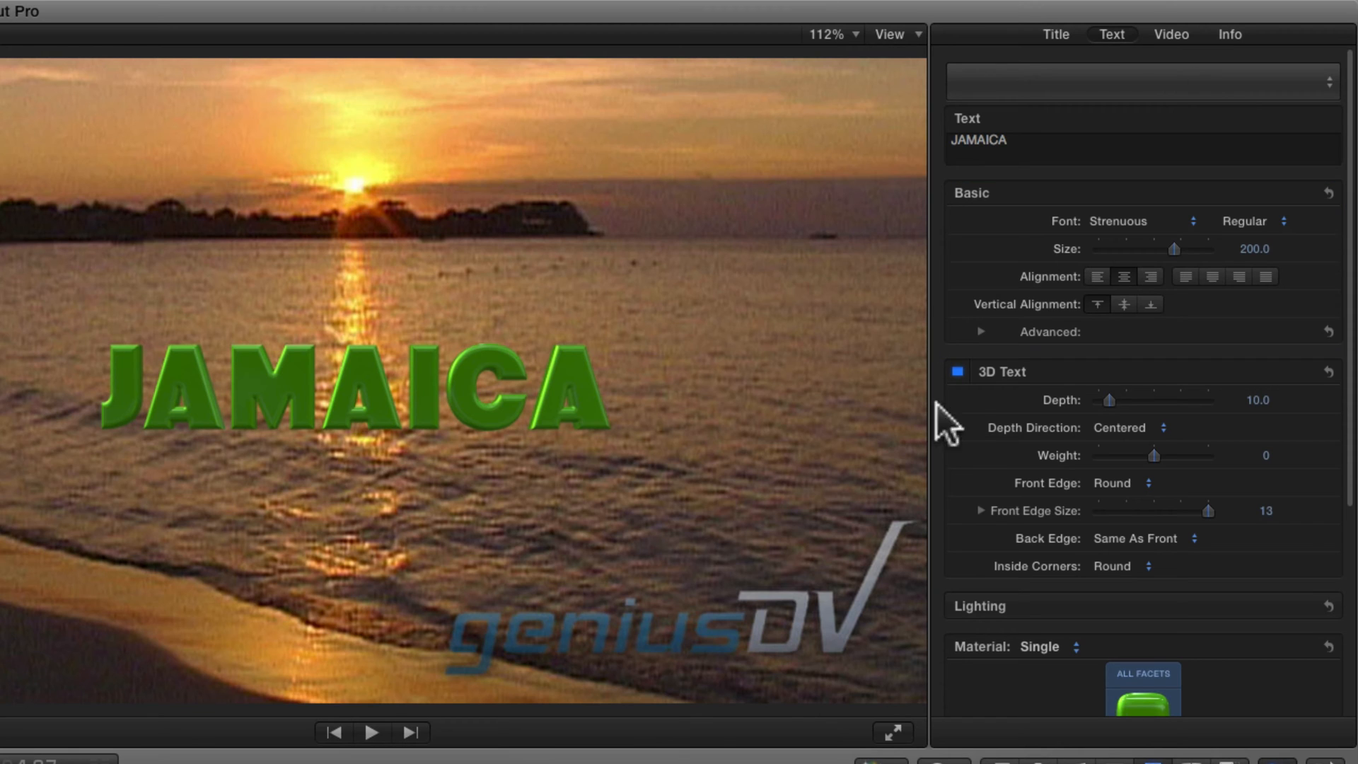
left_click_drag(1177, 247, 1248, 249)
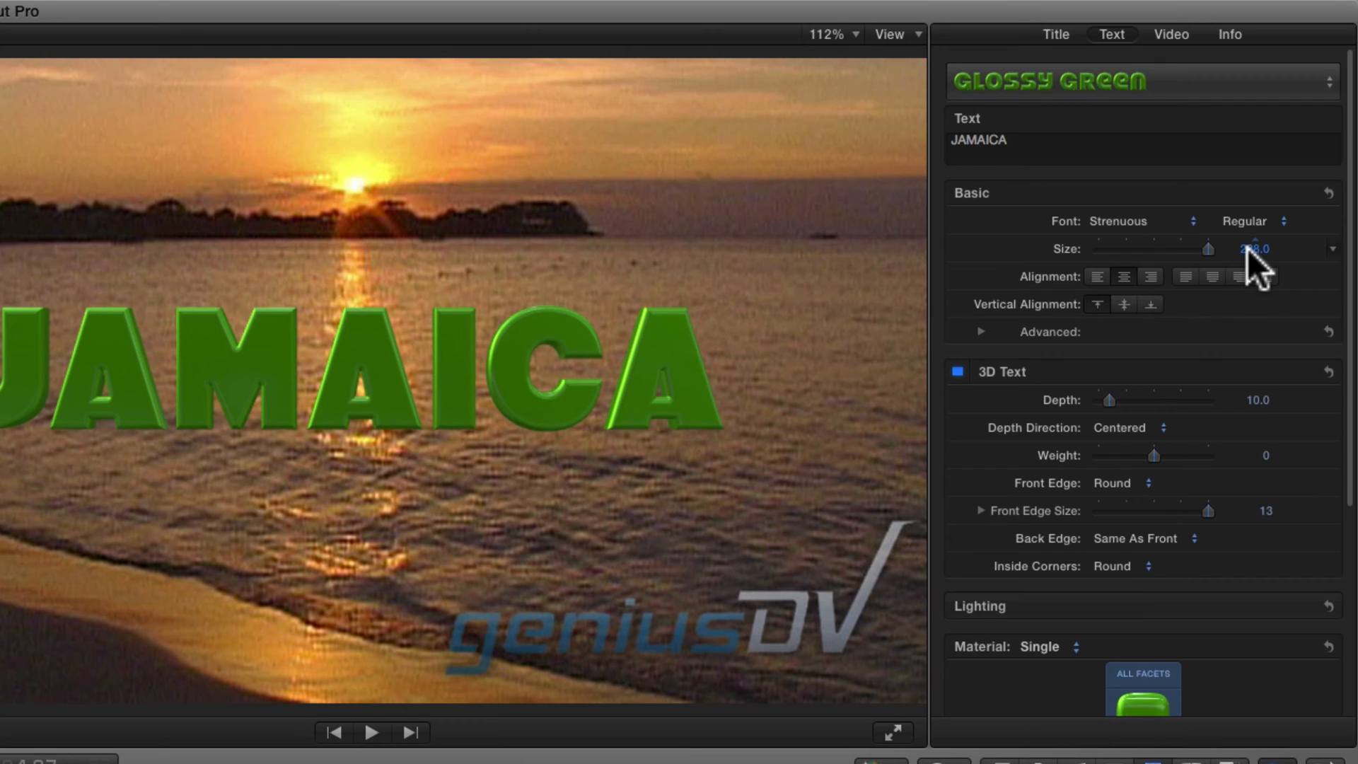
left_click_drag(1348, 253, 1342, 494)
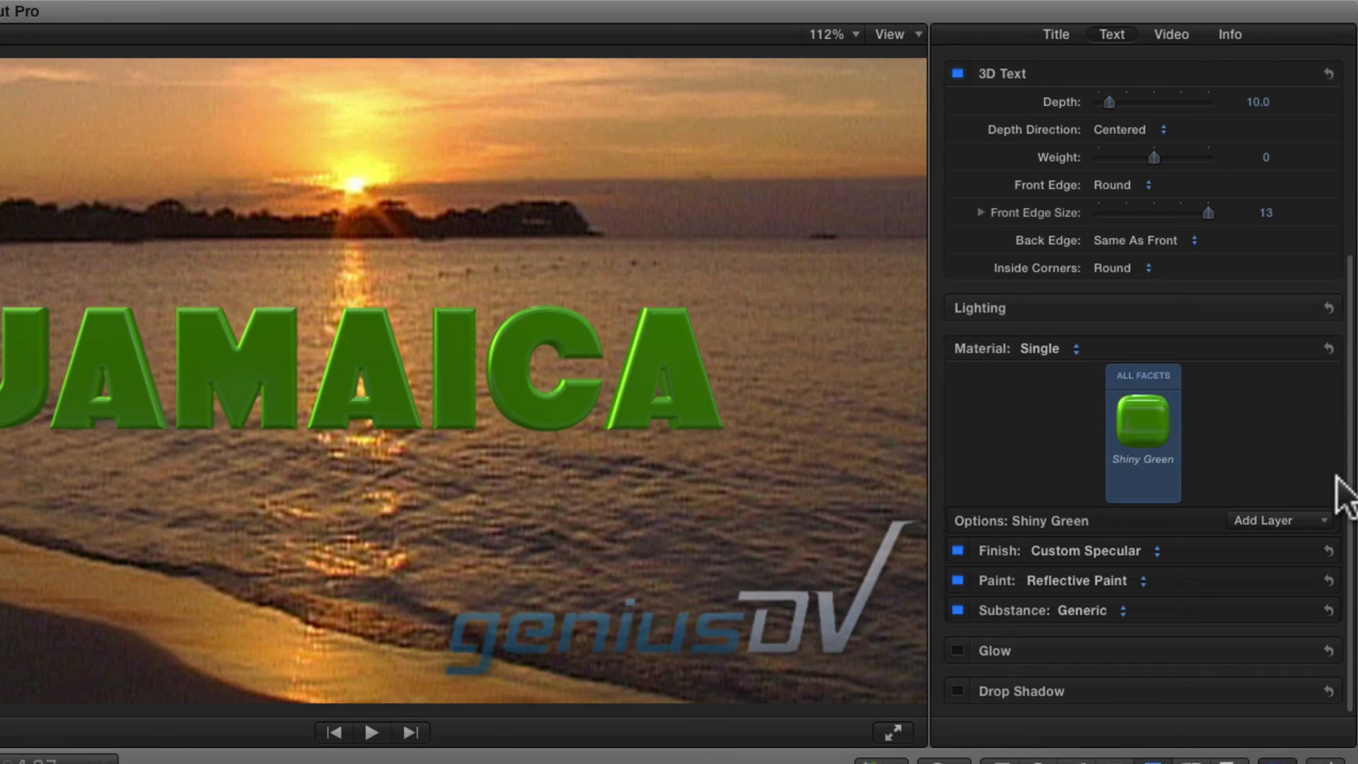
- Set Material to Multiple and make the Front Edge facet Yellow Plastic
left_click(1076, 351)
left_click(1095, 372)
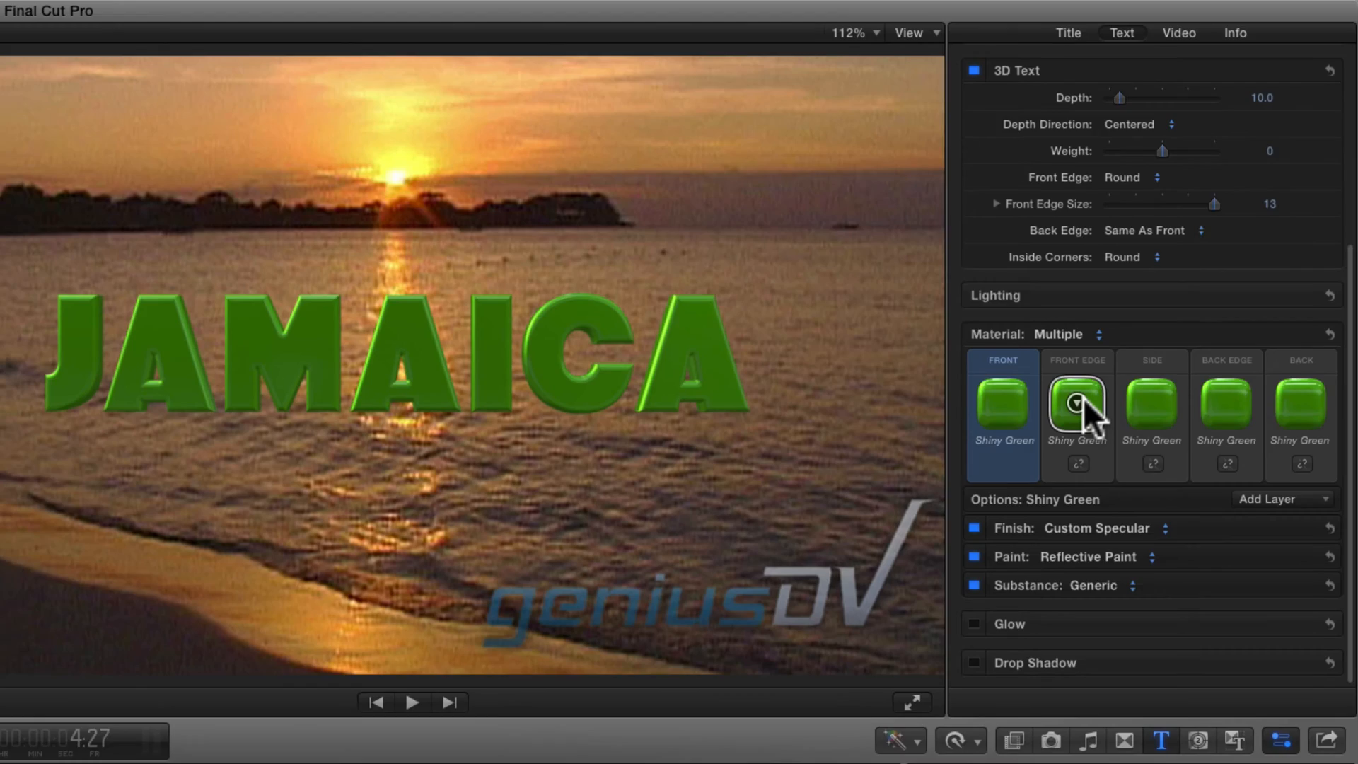
left_click(1065, 421)
mouse_move(1201, 420)
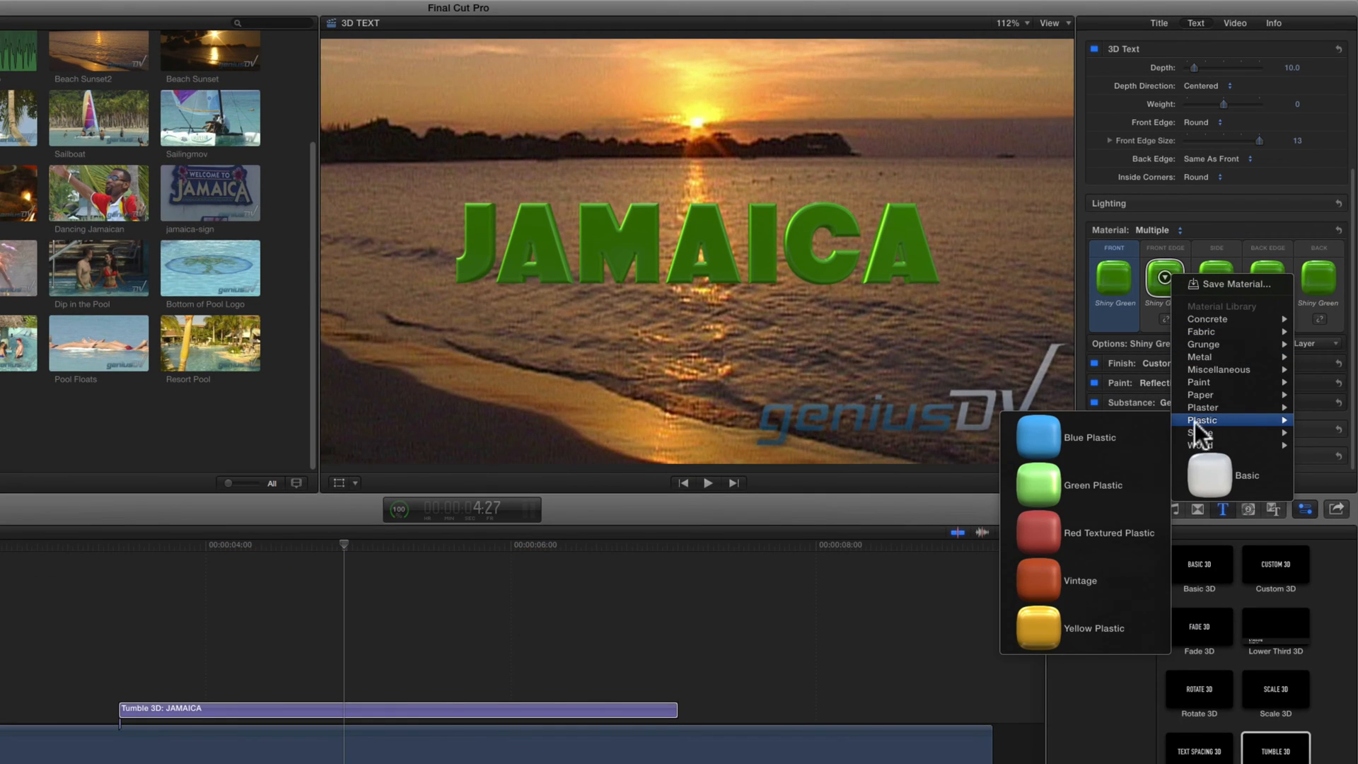
left_click(1134, 632)
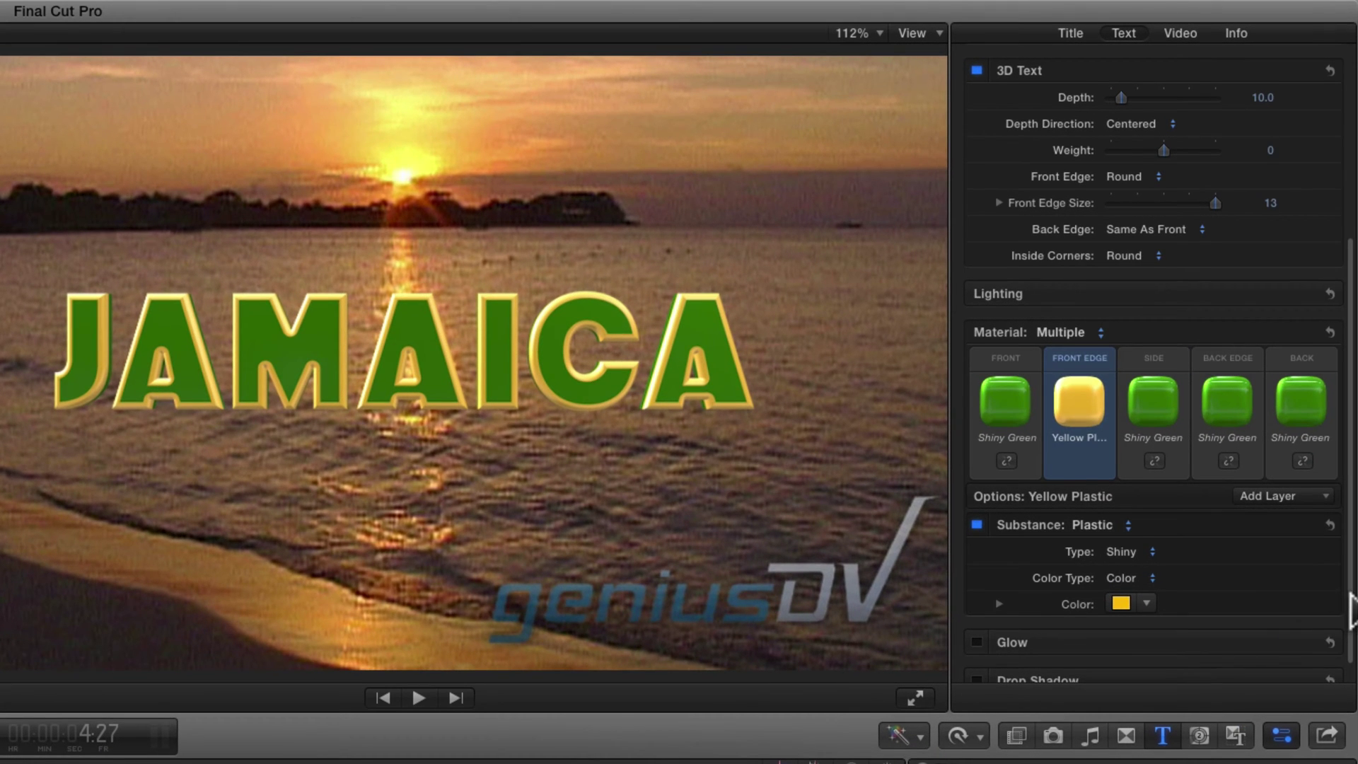
scroll(1347, 636, "down", 1)
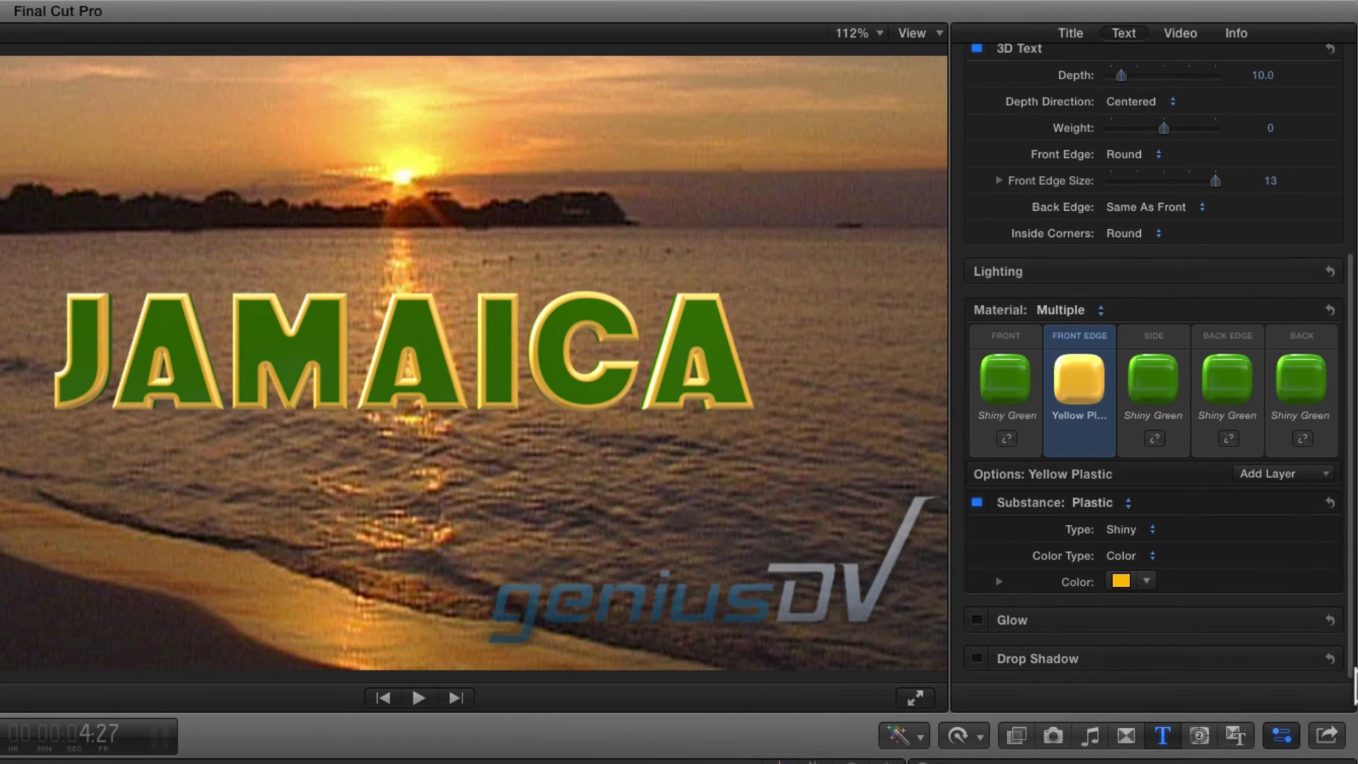
mouse_move(1313, 666)
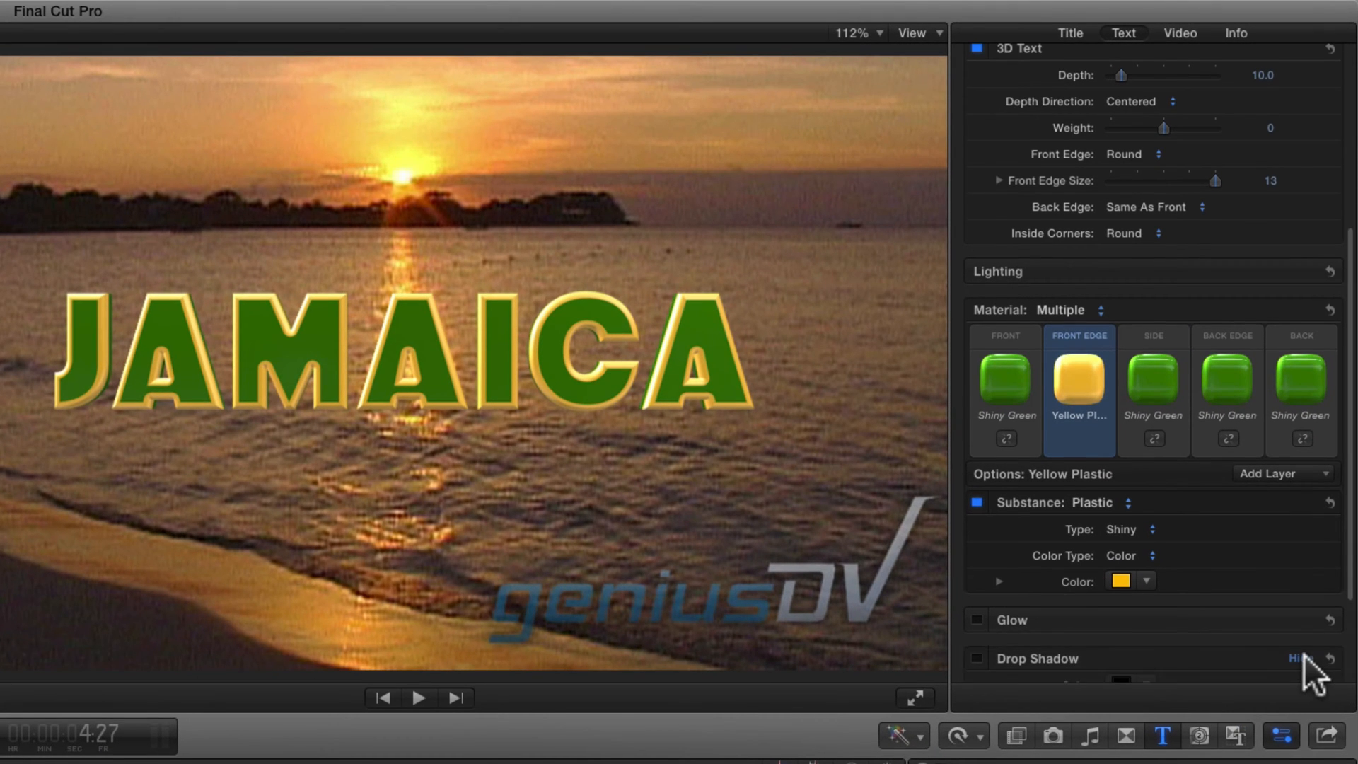
left_click_drag(1349, 594, 1354, 690)
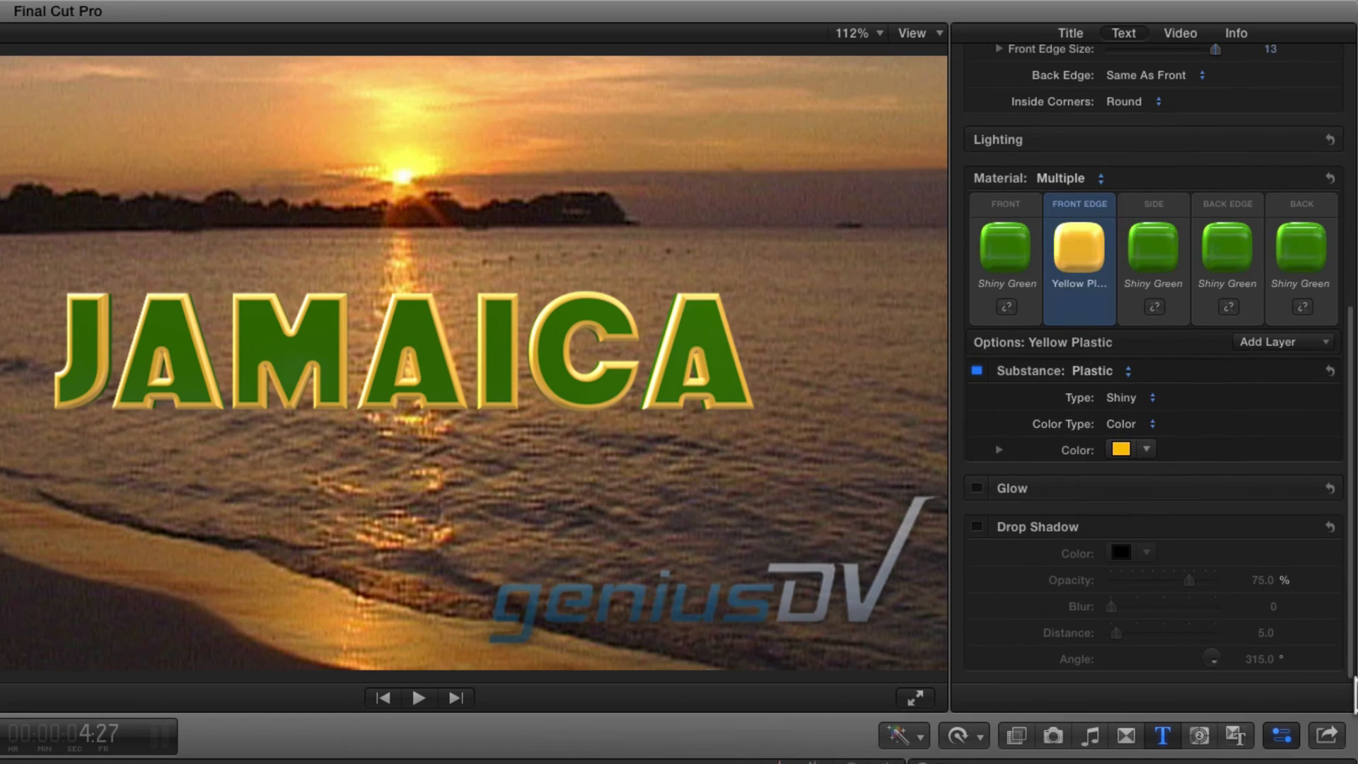
- Enable the drop shadow with Distance 100, Opacity 100% and Blur 10
left_click(979, 526)
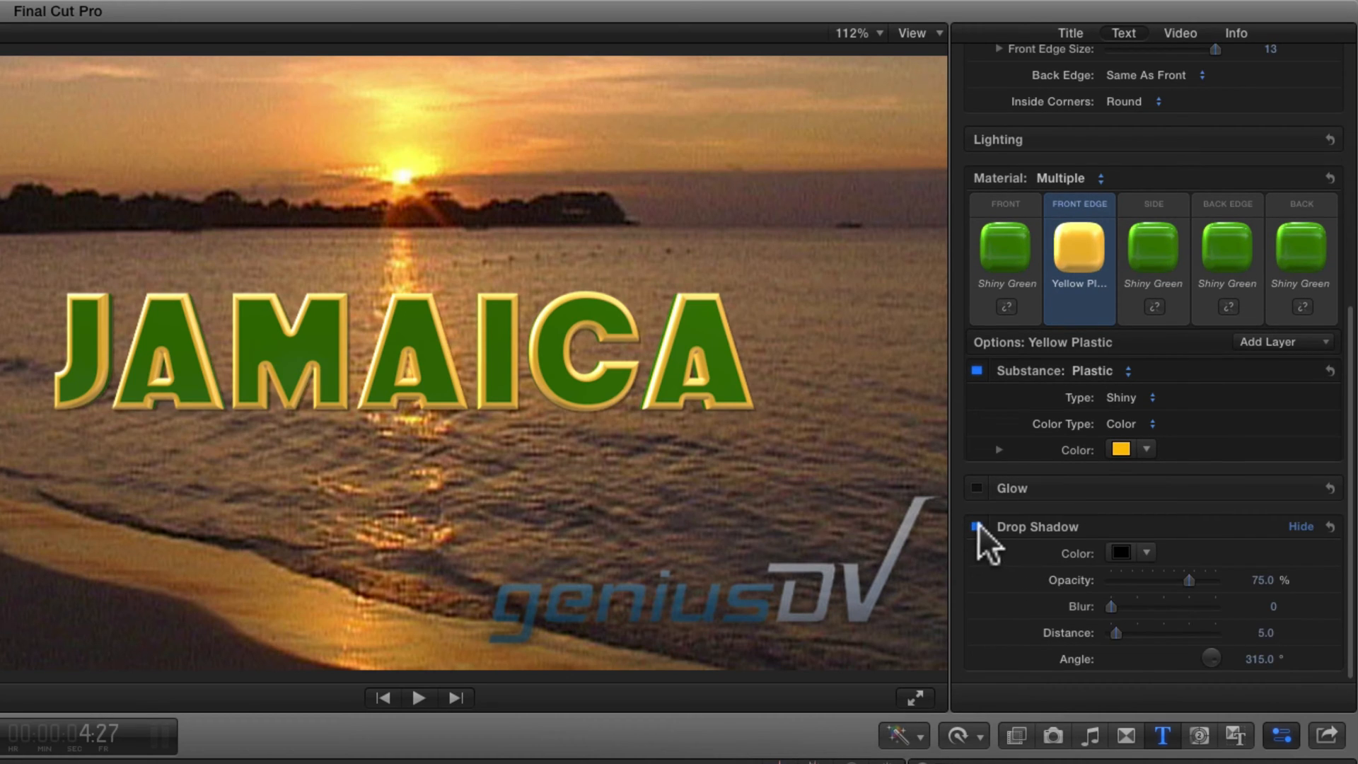
left_click_drag(1116, 632, 1227, 635)
left_click(1190, 580)
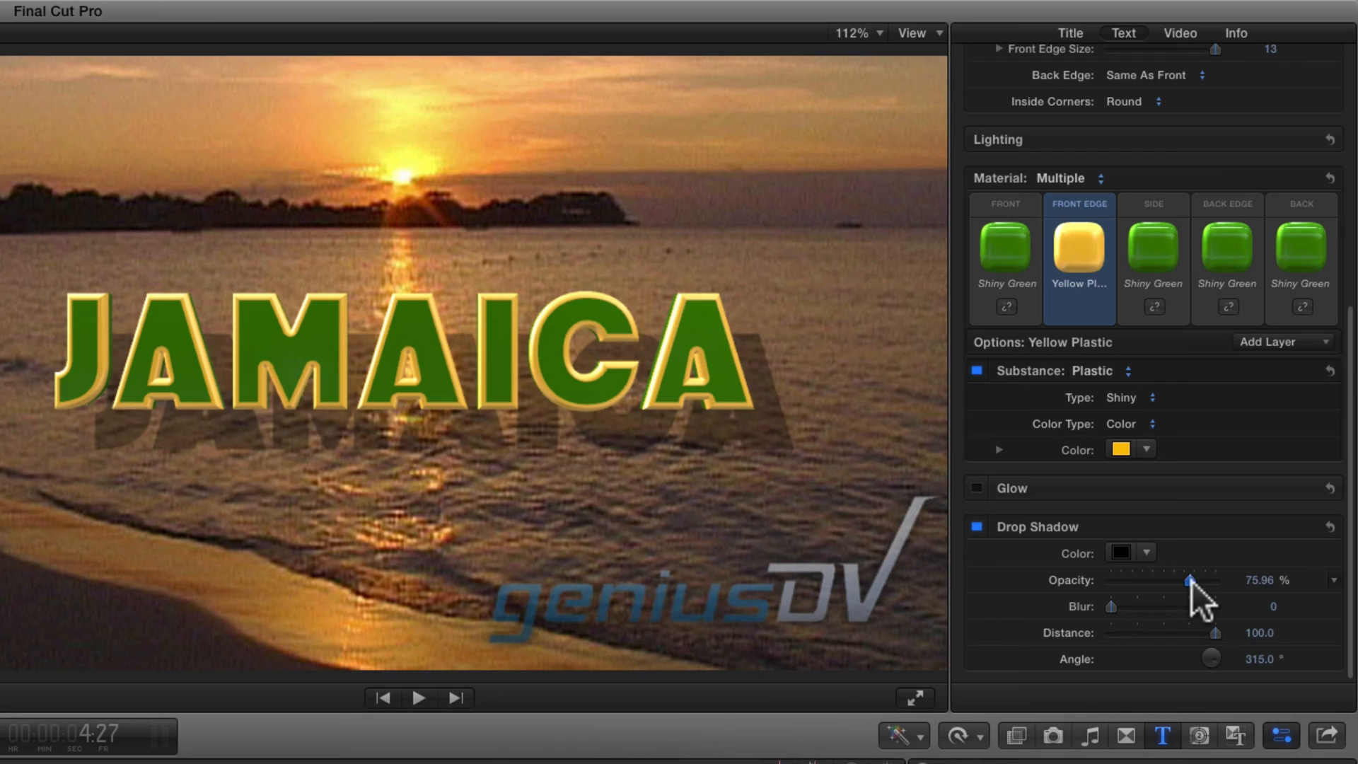
left_click_drag(1192, 581, 1215, 581)
left_click_drag(1112, 605, 1216, 606)
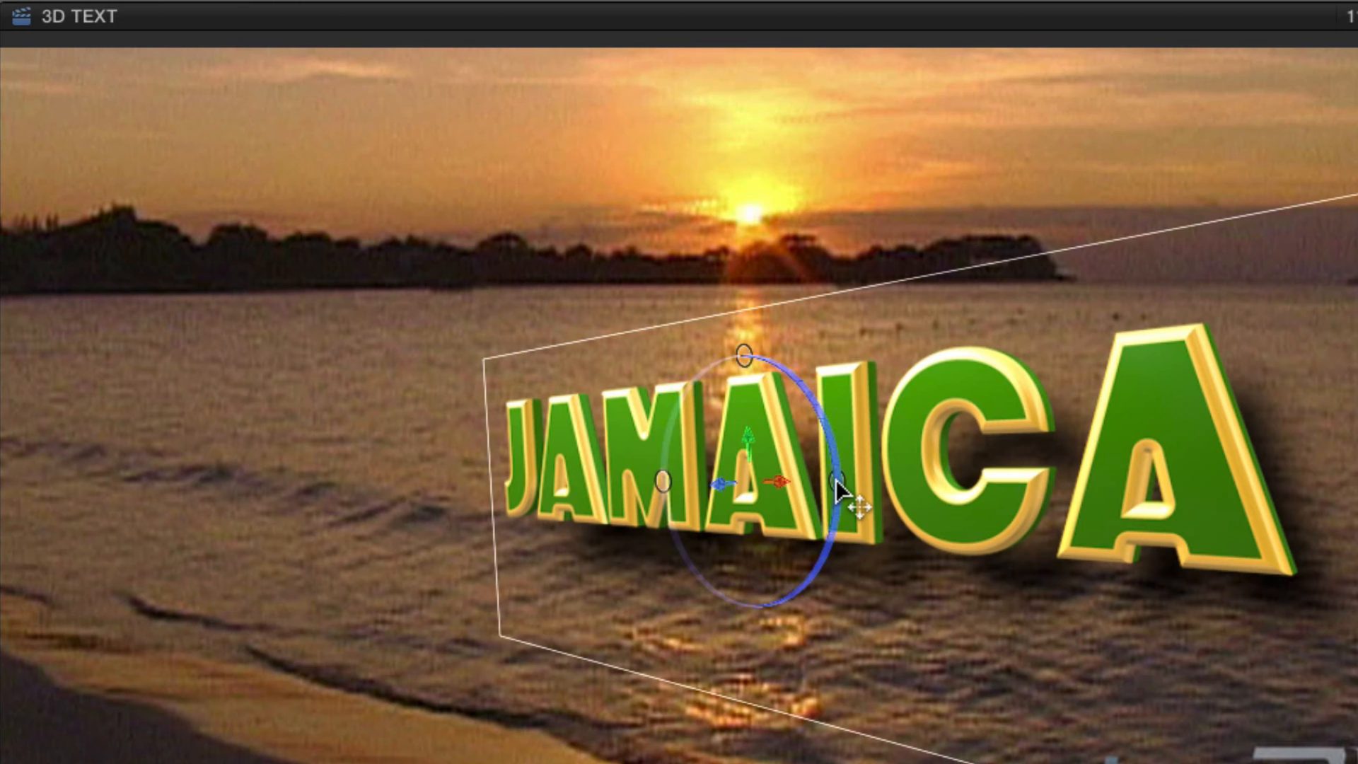
- Rotate JAMAICA with the onscreen 3D rings around its Z, X and Y axes to new tilts
left_click_drag(836, 480, 833, 482)
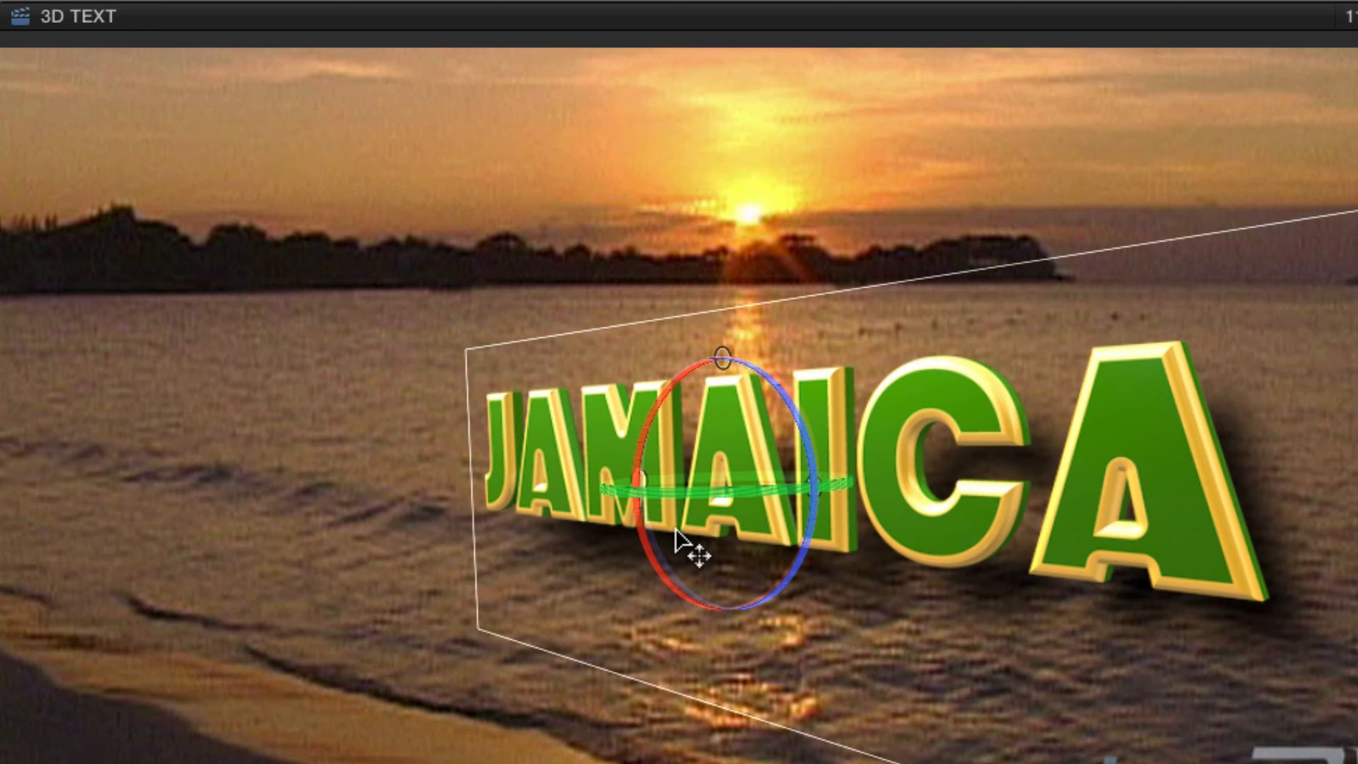
mouse_move(678, 541)
left_mouse_down()
mouse_move(755, 478)
mouse_move(874, 478)
mouse_move(879, 495)
left_mouse_up()
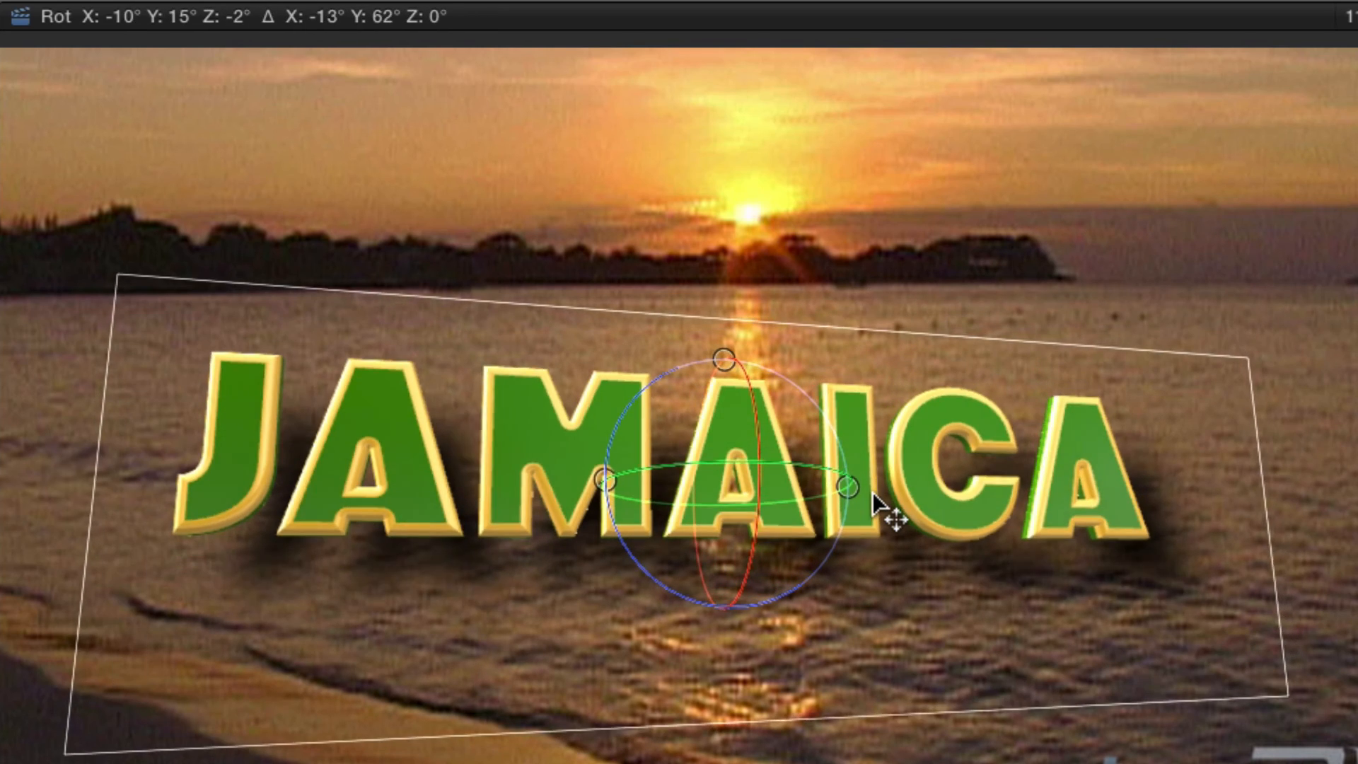
left_click_drag(873, 491, 828, 507)
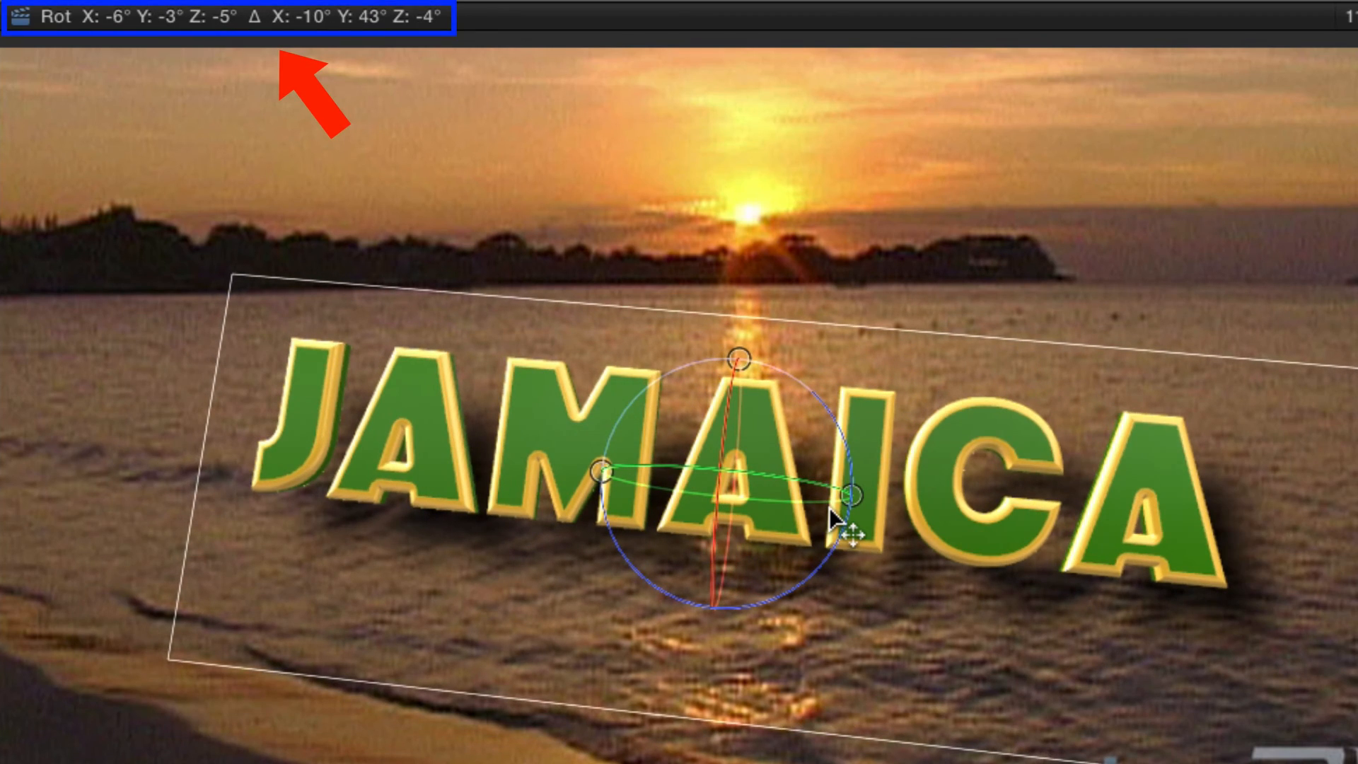
left_click_drag(829, 507, 837, 480)
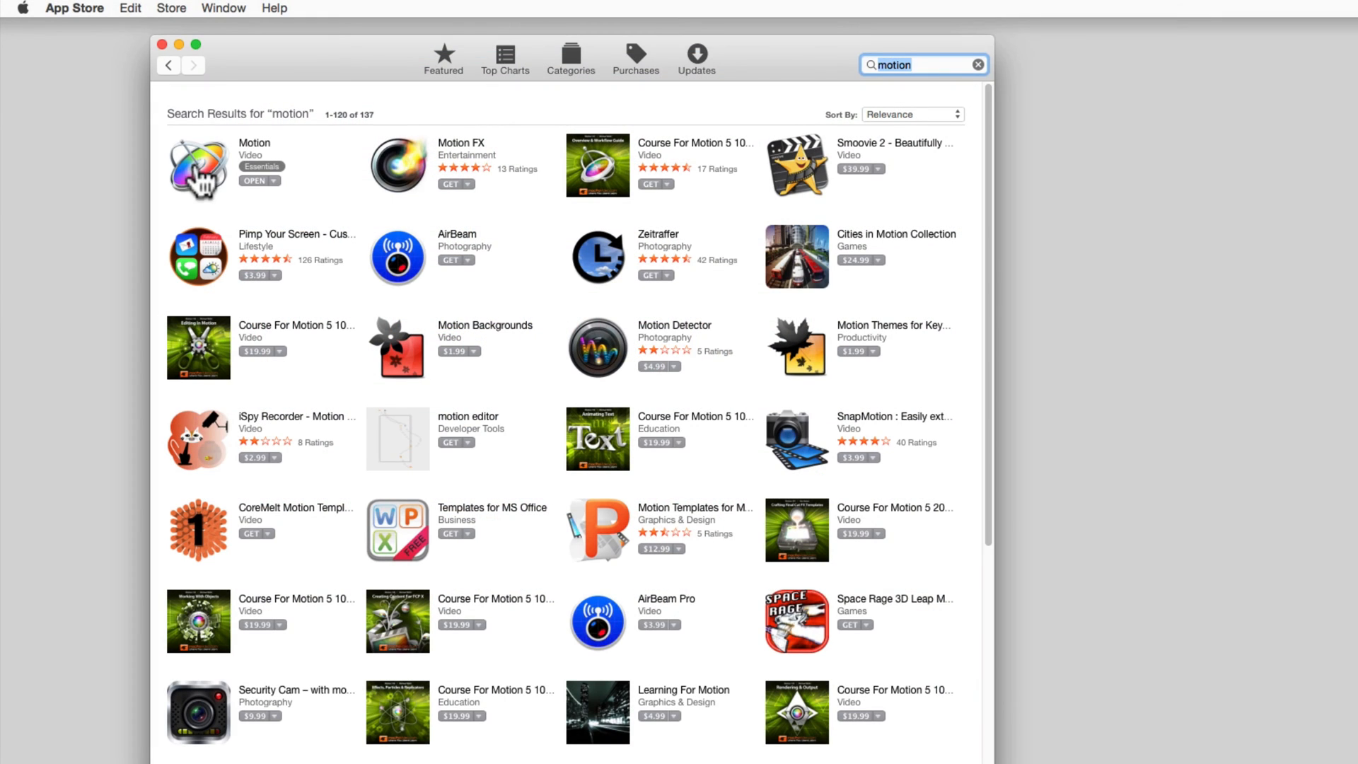
- Go to the Motion app's page from the App Store 'motion' search results
left_click(205, 170)
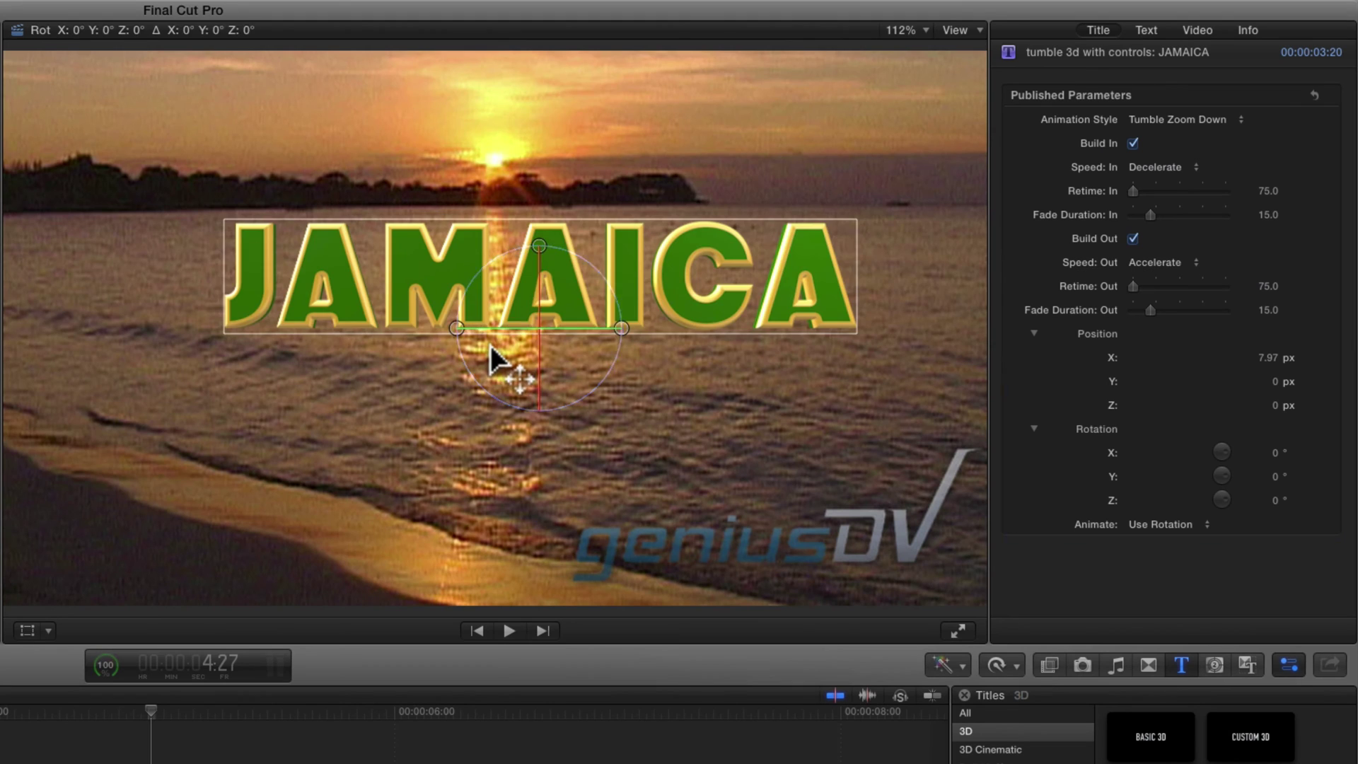
mouse_move(490, 345)
left_mouse_down()
mouse_move(438, 336)
mouse_move(432, 315)
left_mouse_up()
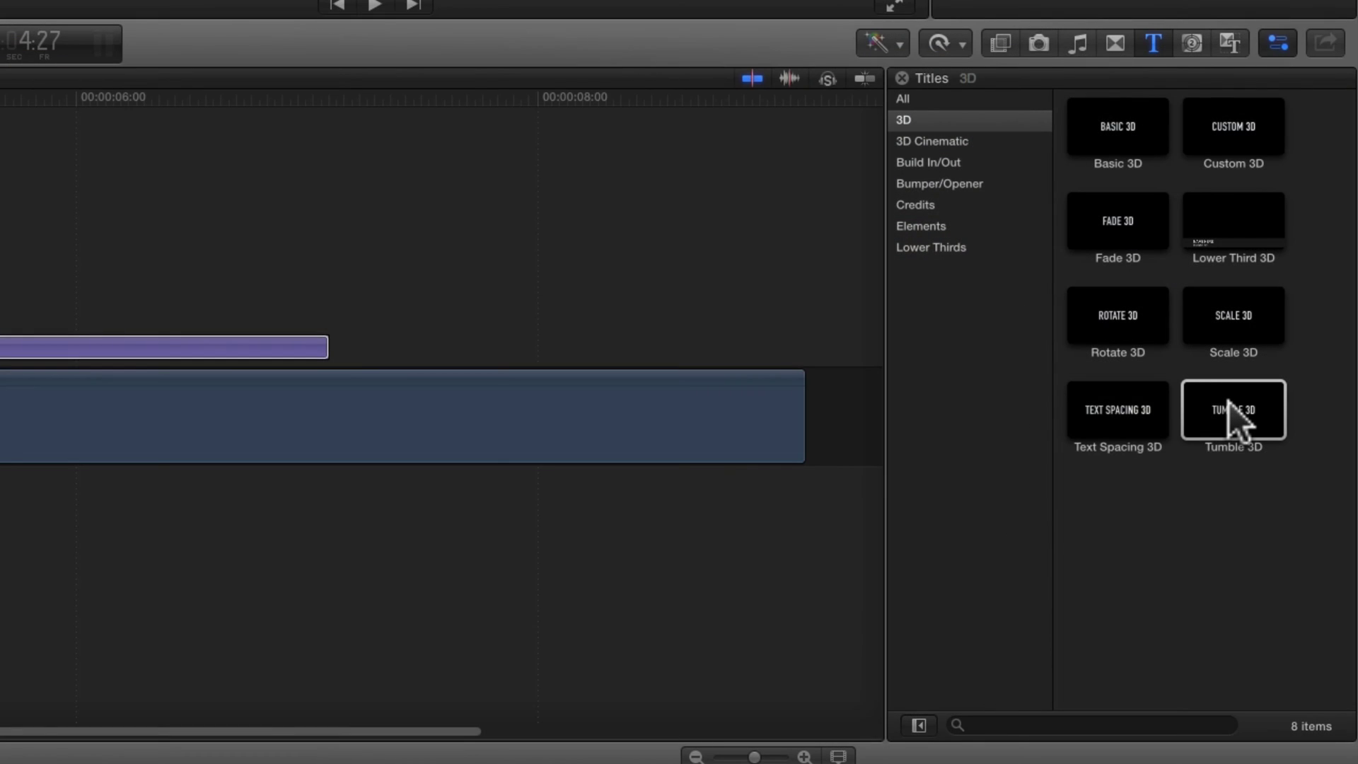
- Open a copy of the Tumble 3D title in Motion from the Titles browser context menu
right_click(1239, 419)
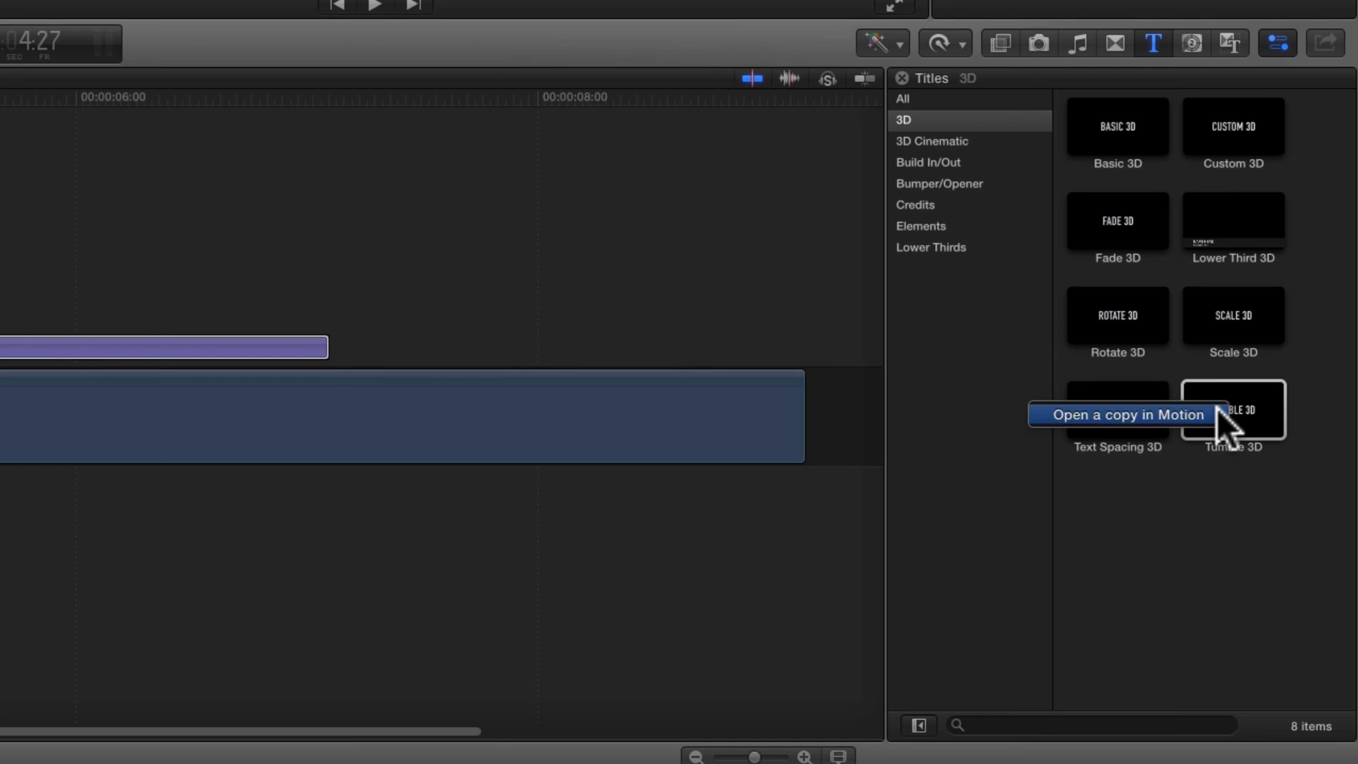
left_click(1167, 415)
left_click(520, 599)
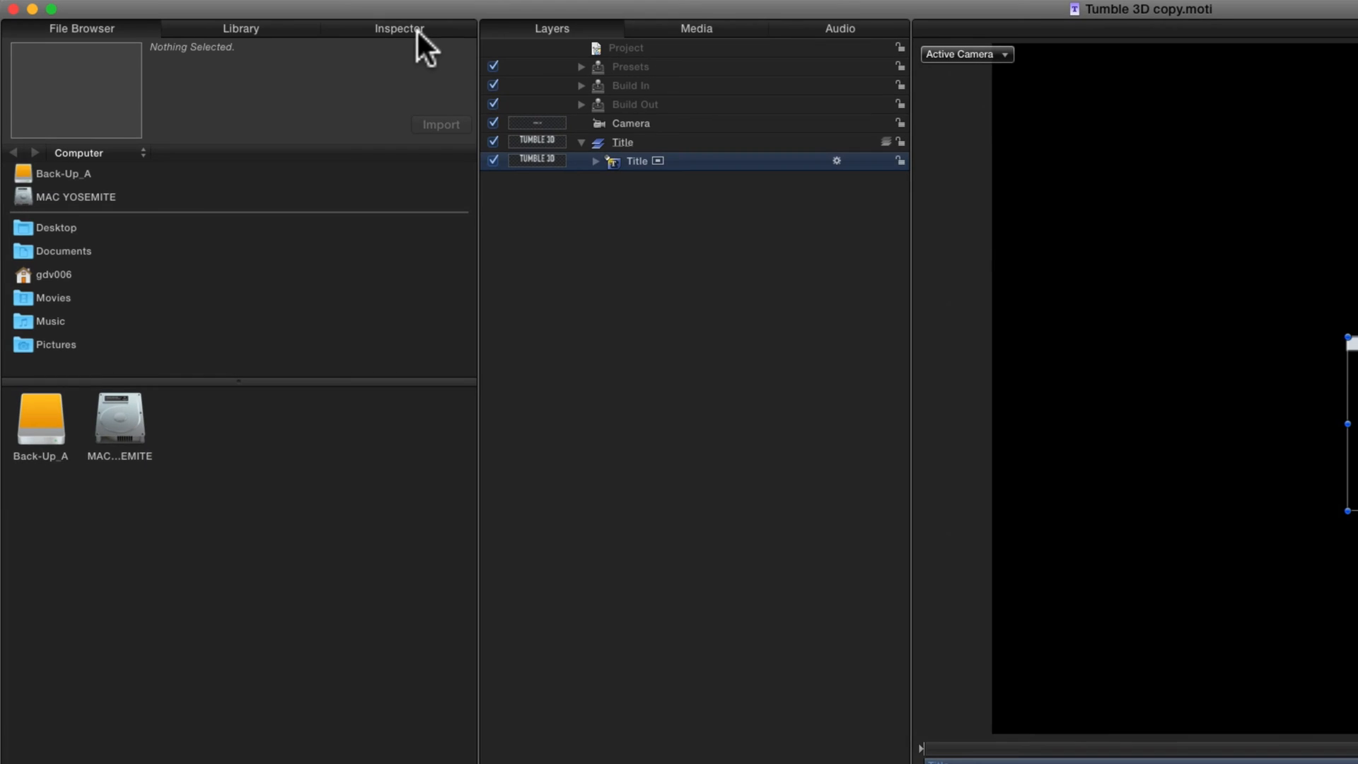
- Show the Title layer's Transform settings under Inspector > Properties
left_click(417, 31)
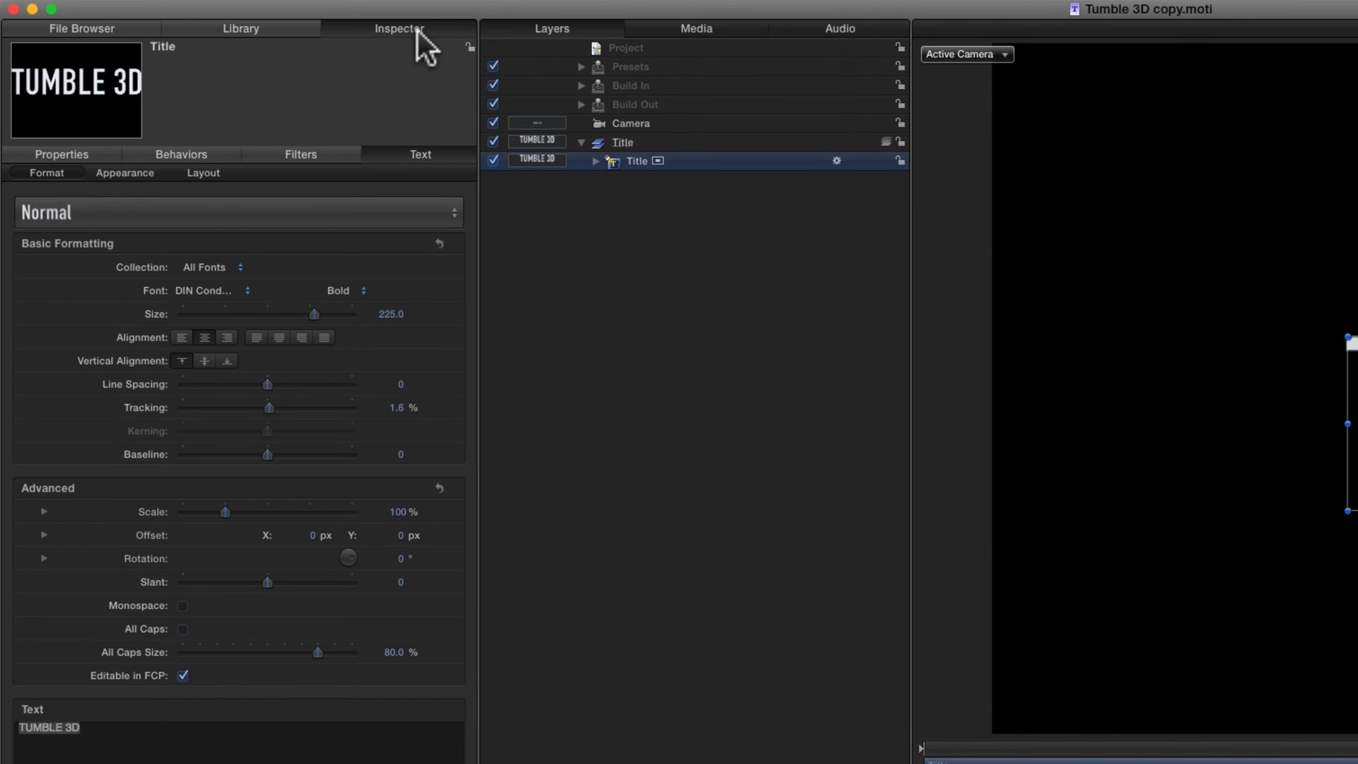
left_click(63, 153)
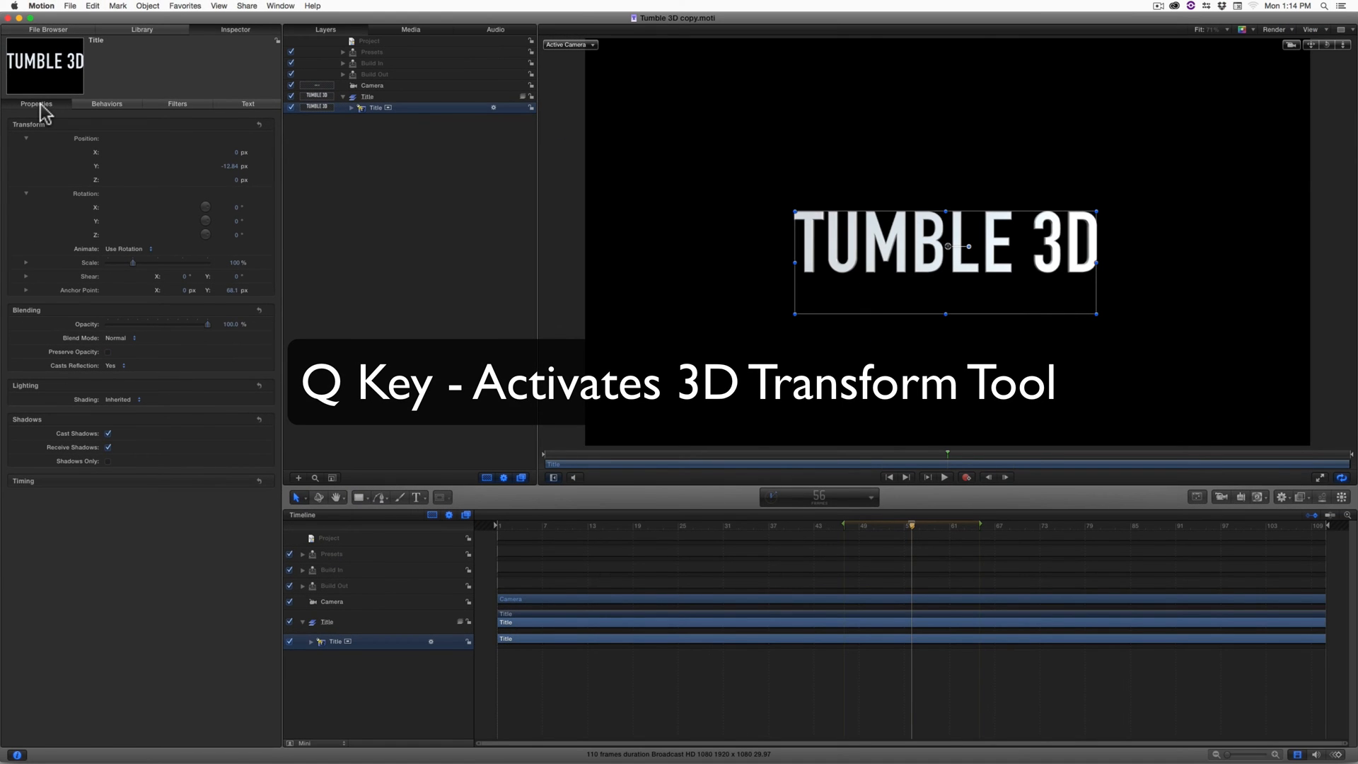
- Test-rotate the TUMBLE 3D text in 3D space with the rotate tool (Q)
key("q")
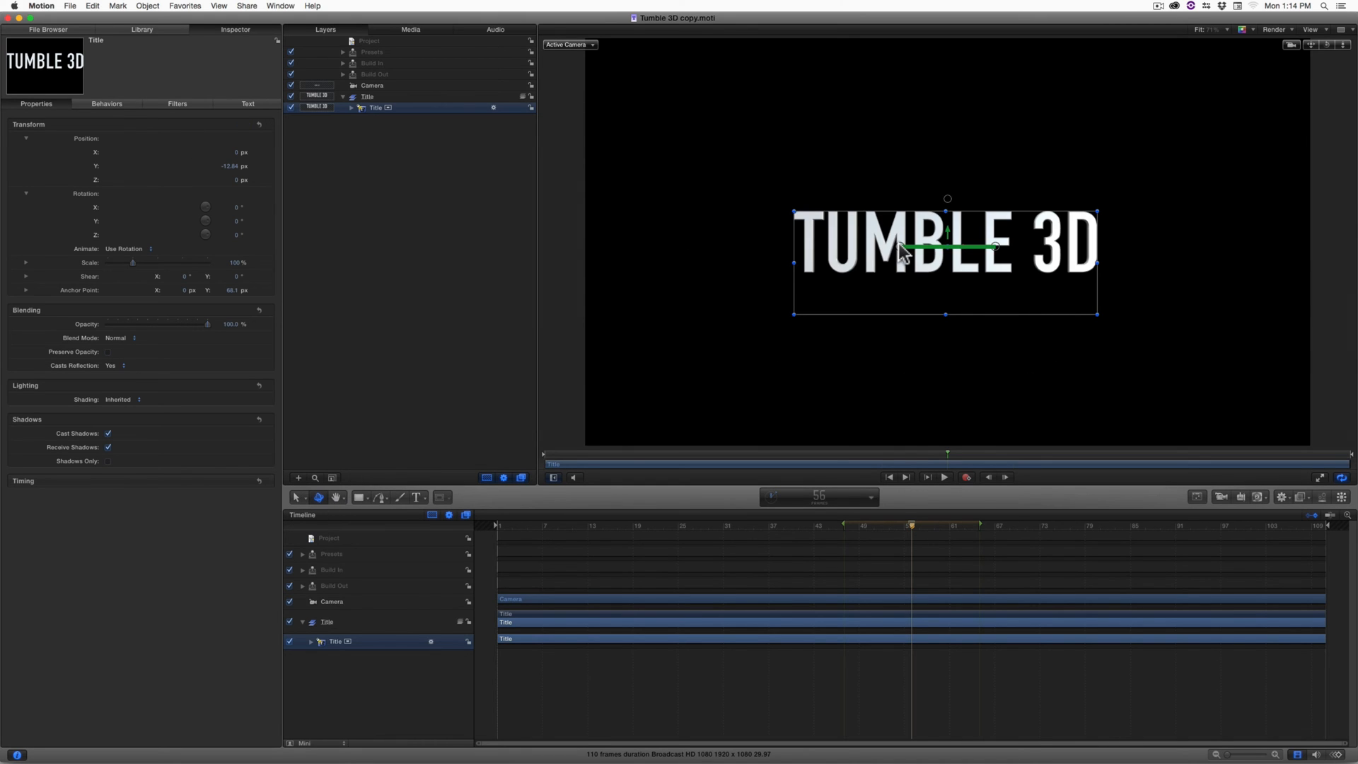
left_click_drag(899, 251, 936, 266)
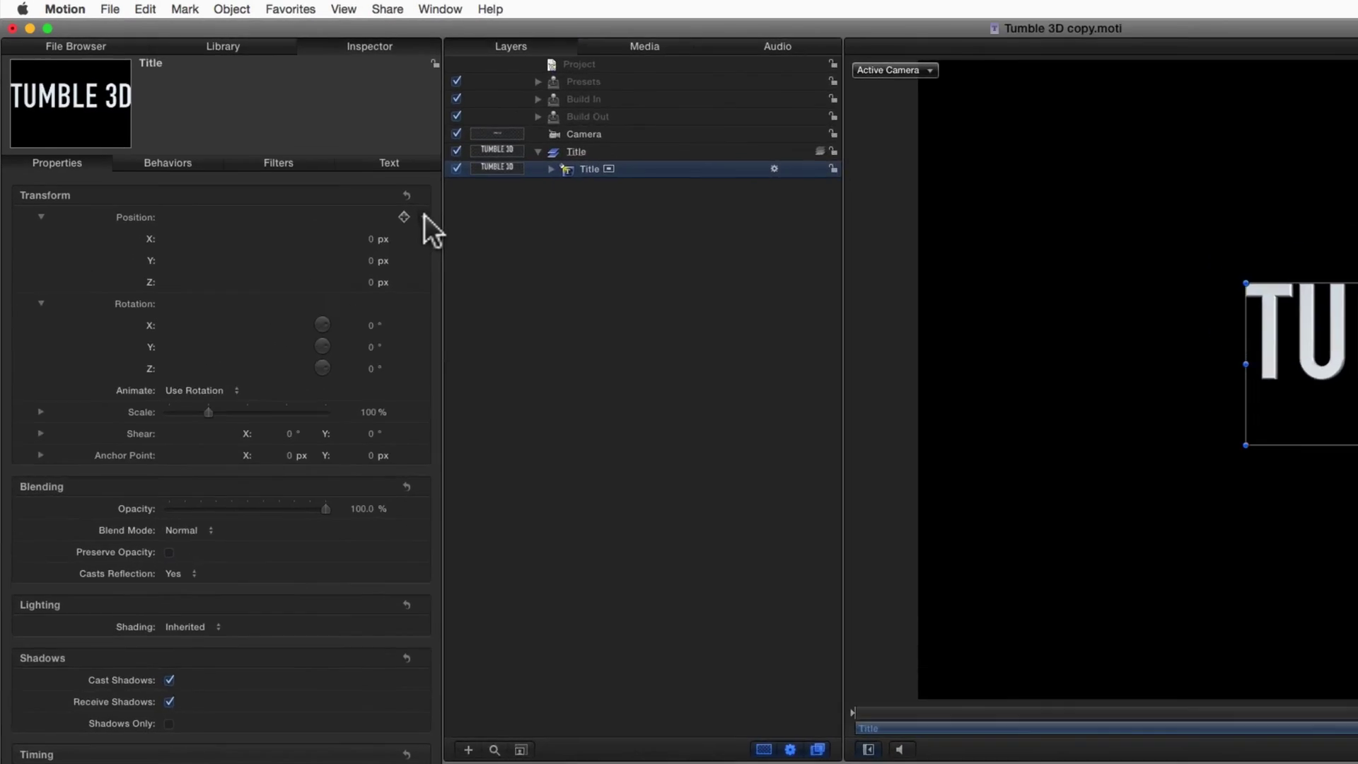
- Publish the Position and Rotation parameters for control in Final Cut Pro
right_click(271, 138)
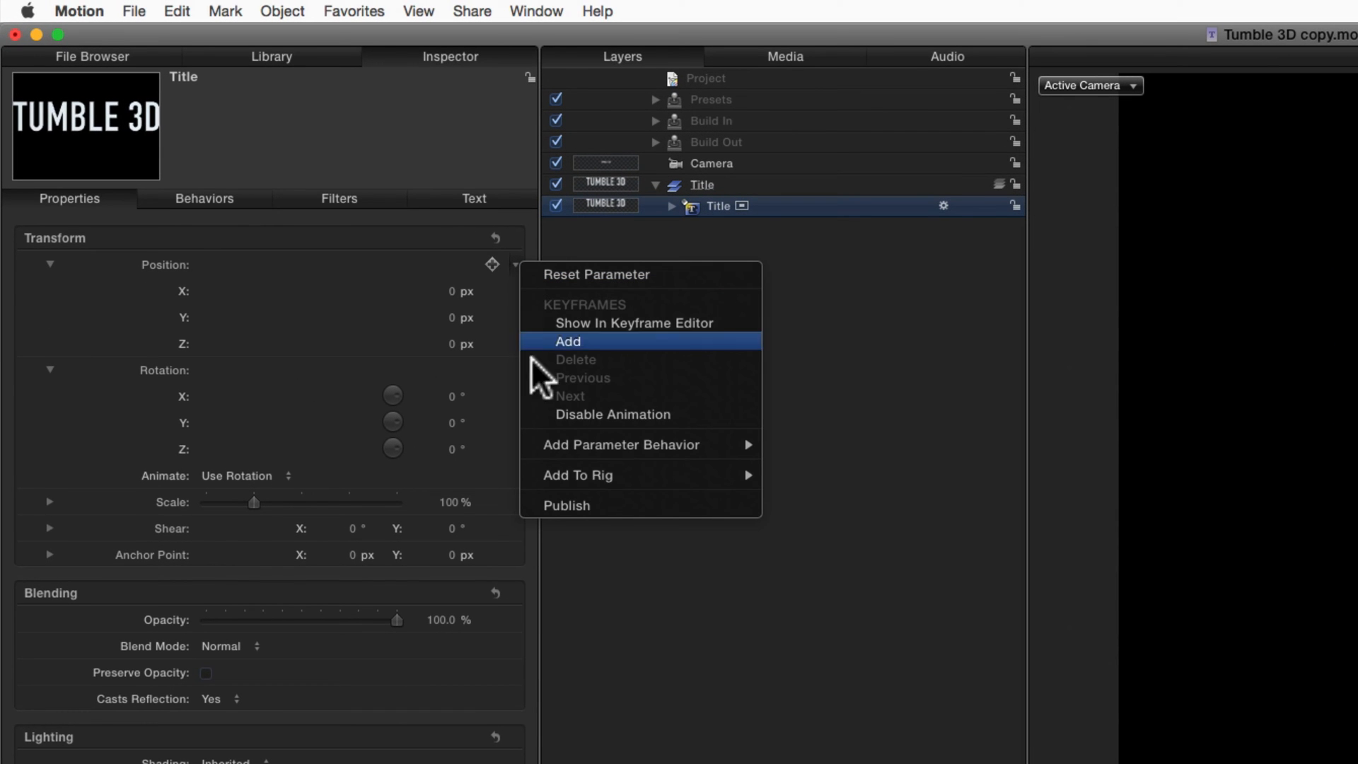
left_click(567, 506)
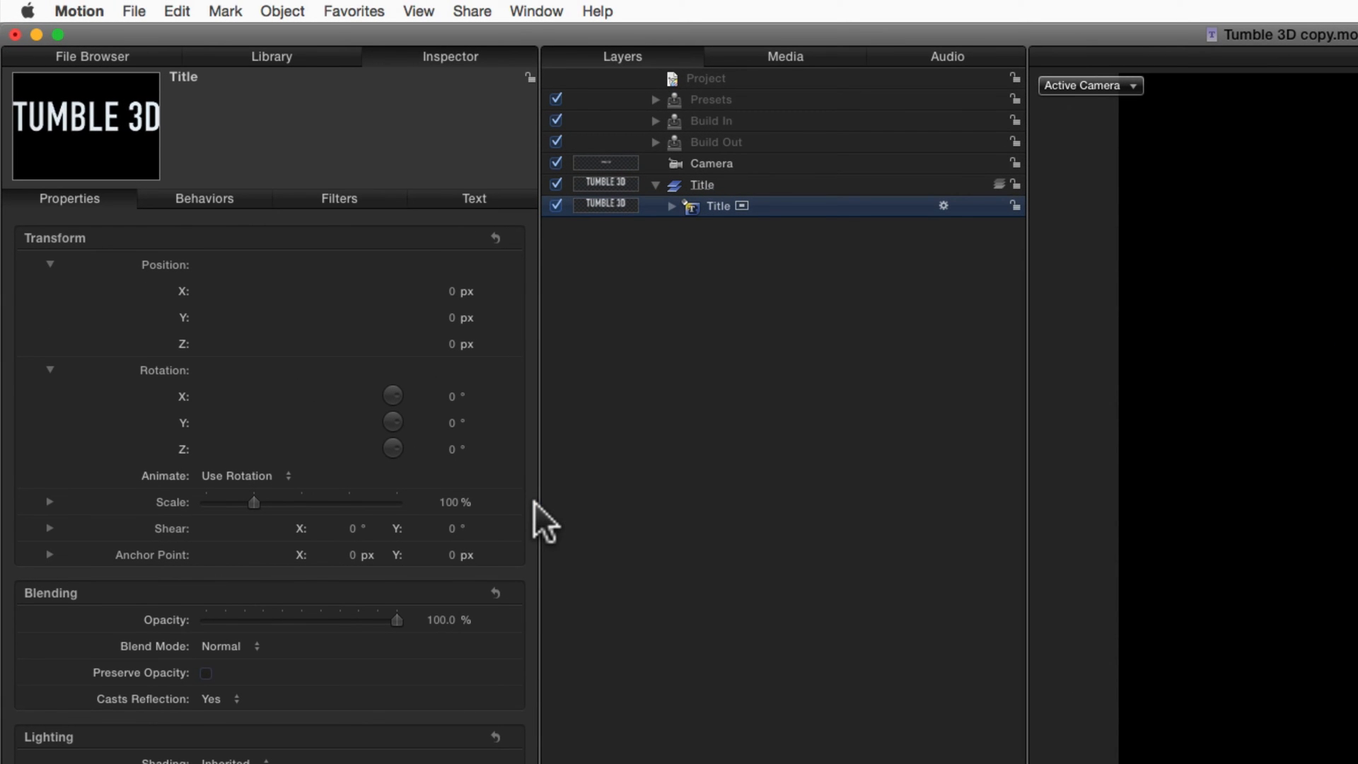
right_click(514, 359)
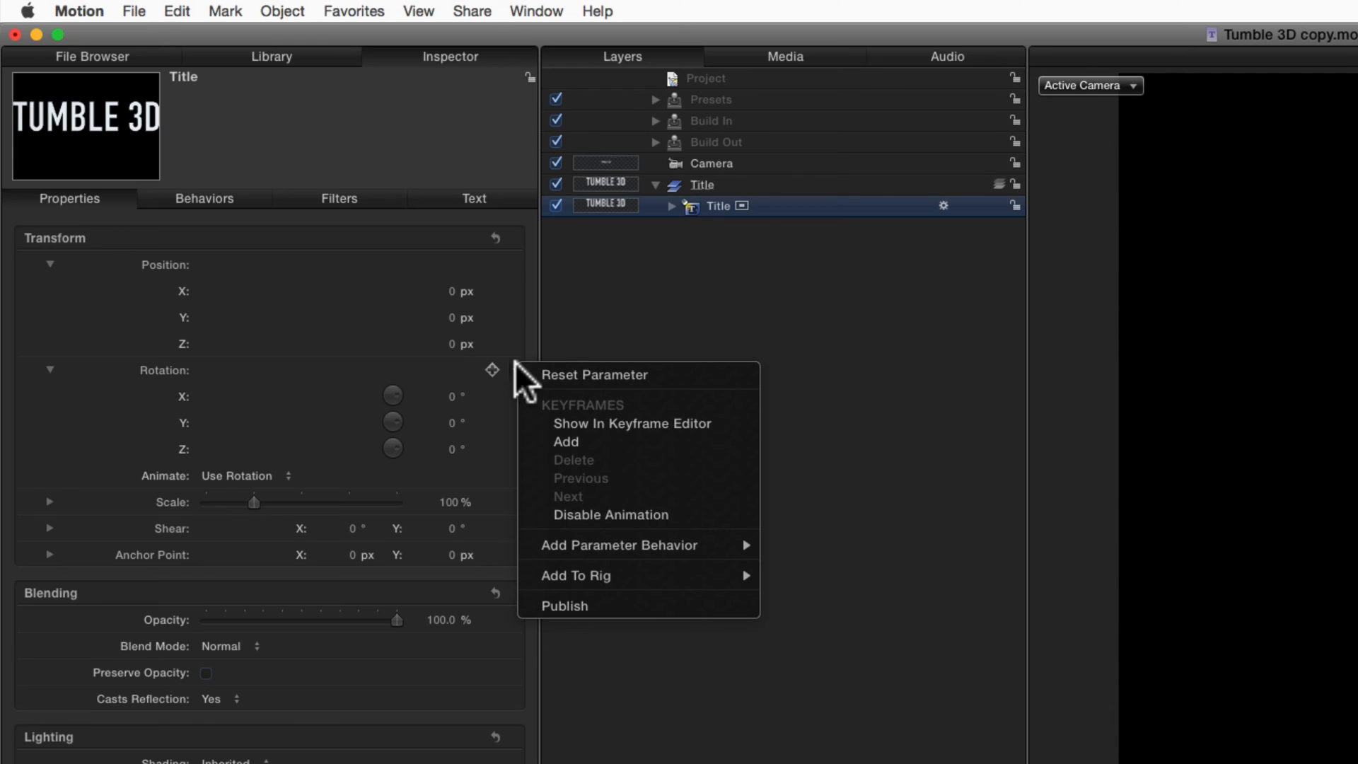
left_click(565, 604)
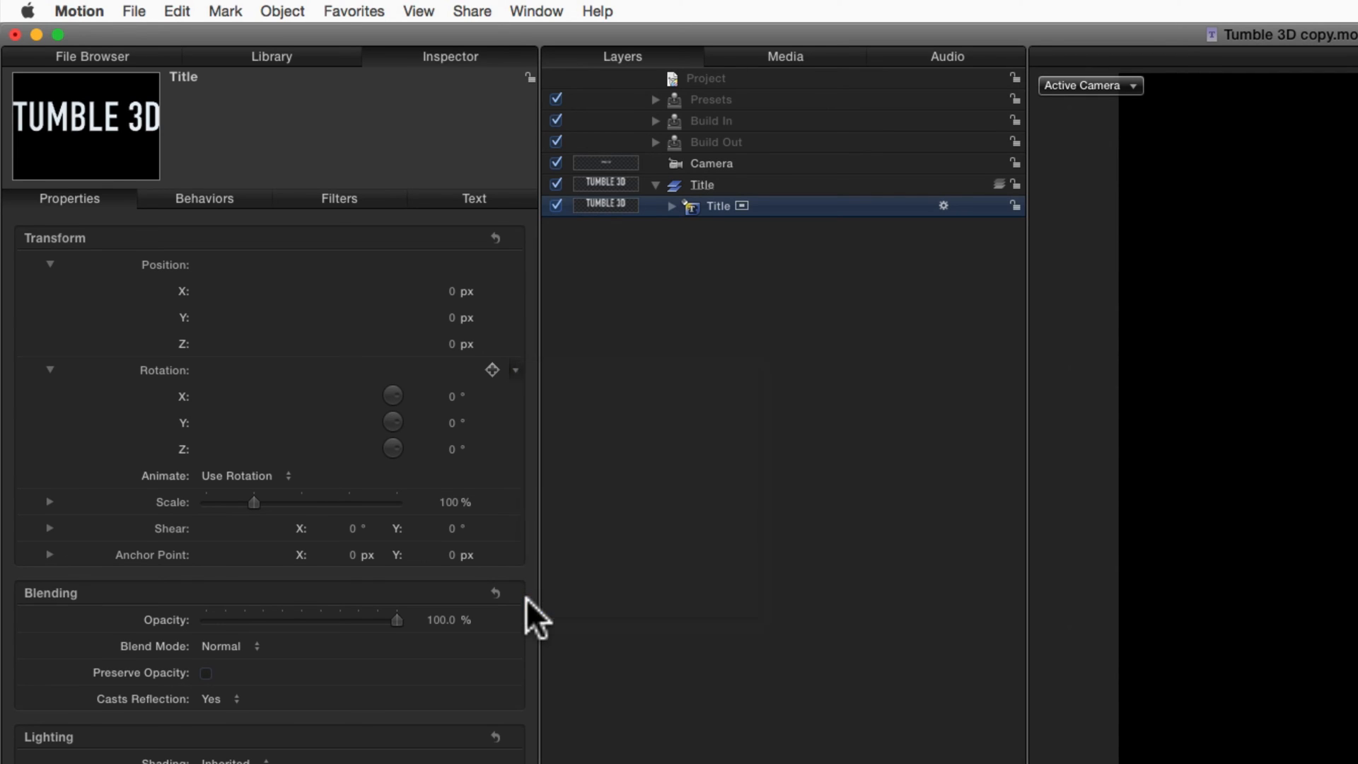
- Save the title as template 'tumble 3d with controls' in the 3D category and publish it
left_click(134, 11)
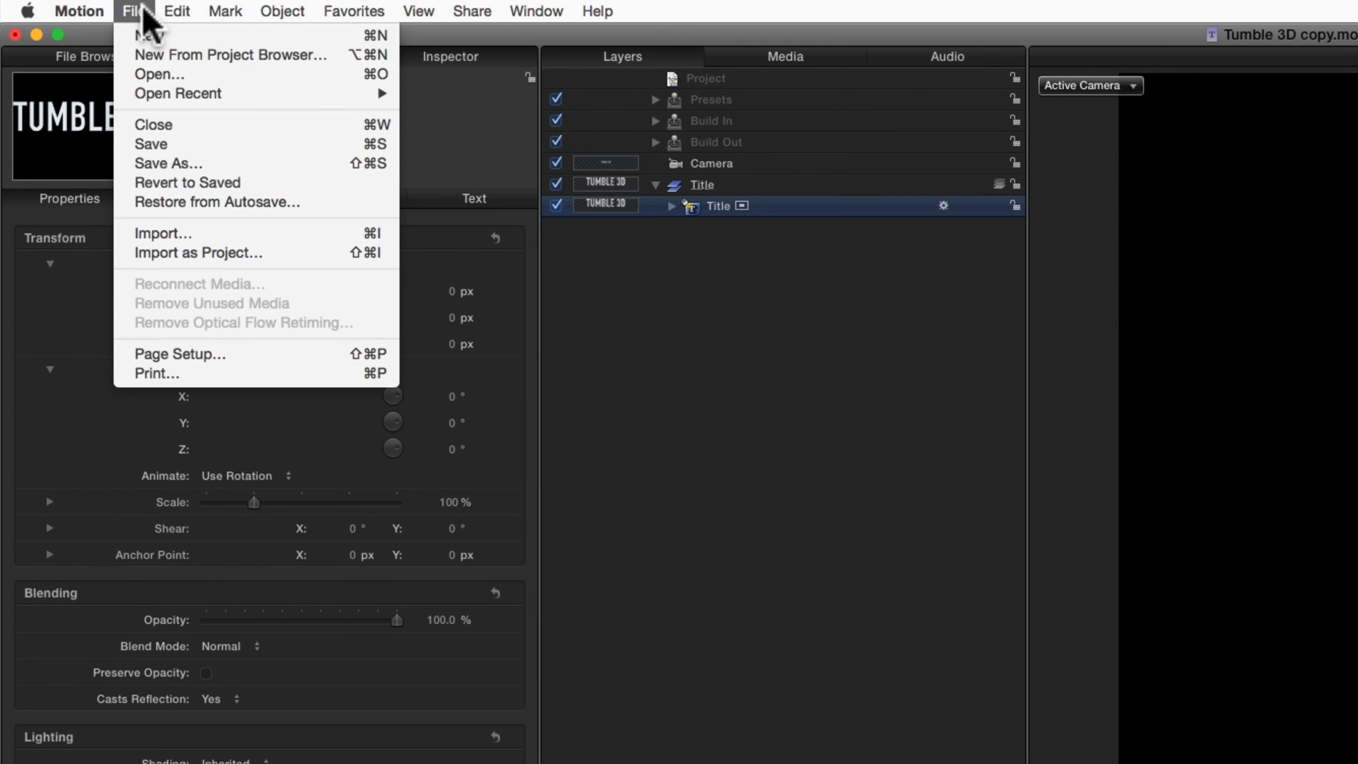
left_click(231, 163)
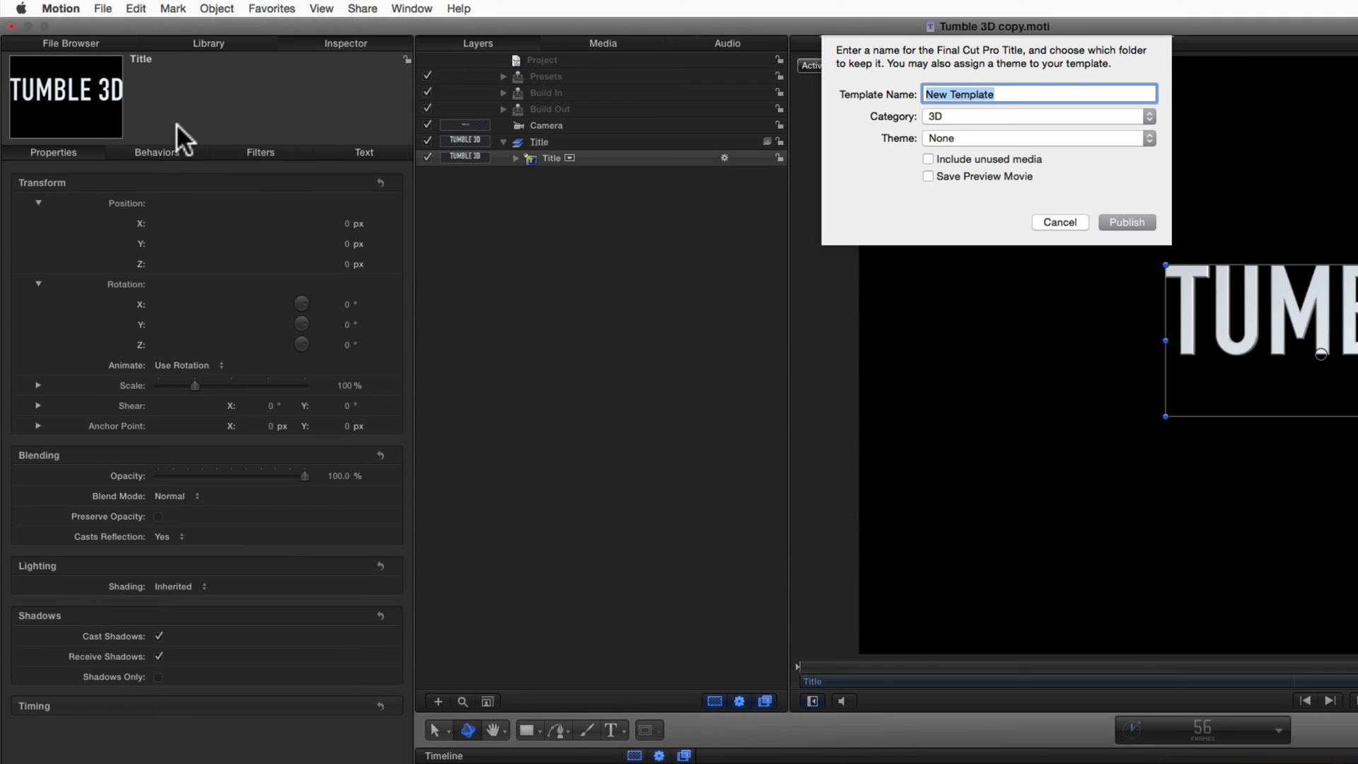
type("tumble 3d with cont")
type("rols")
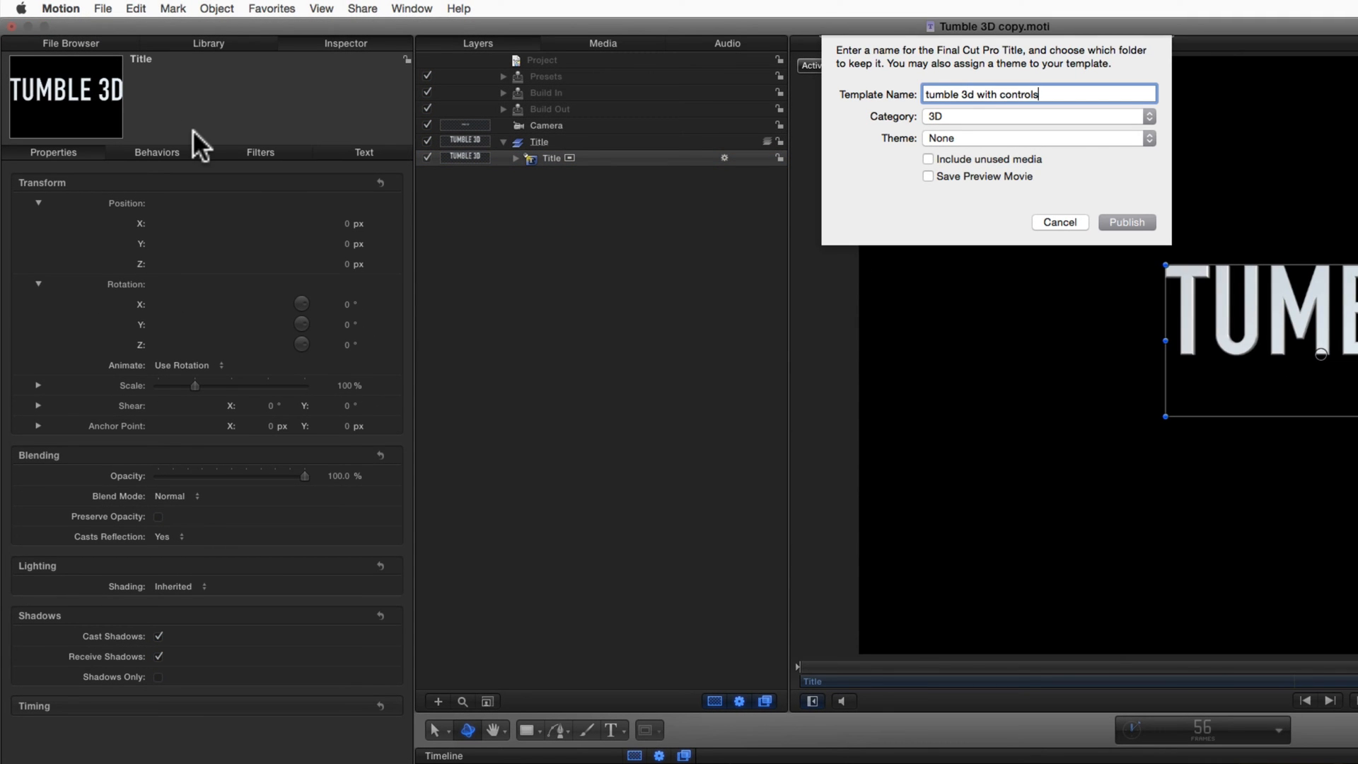
key("Return")
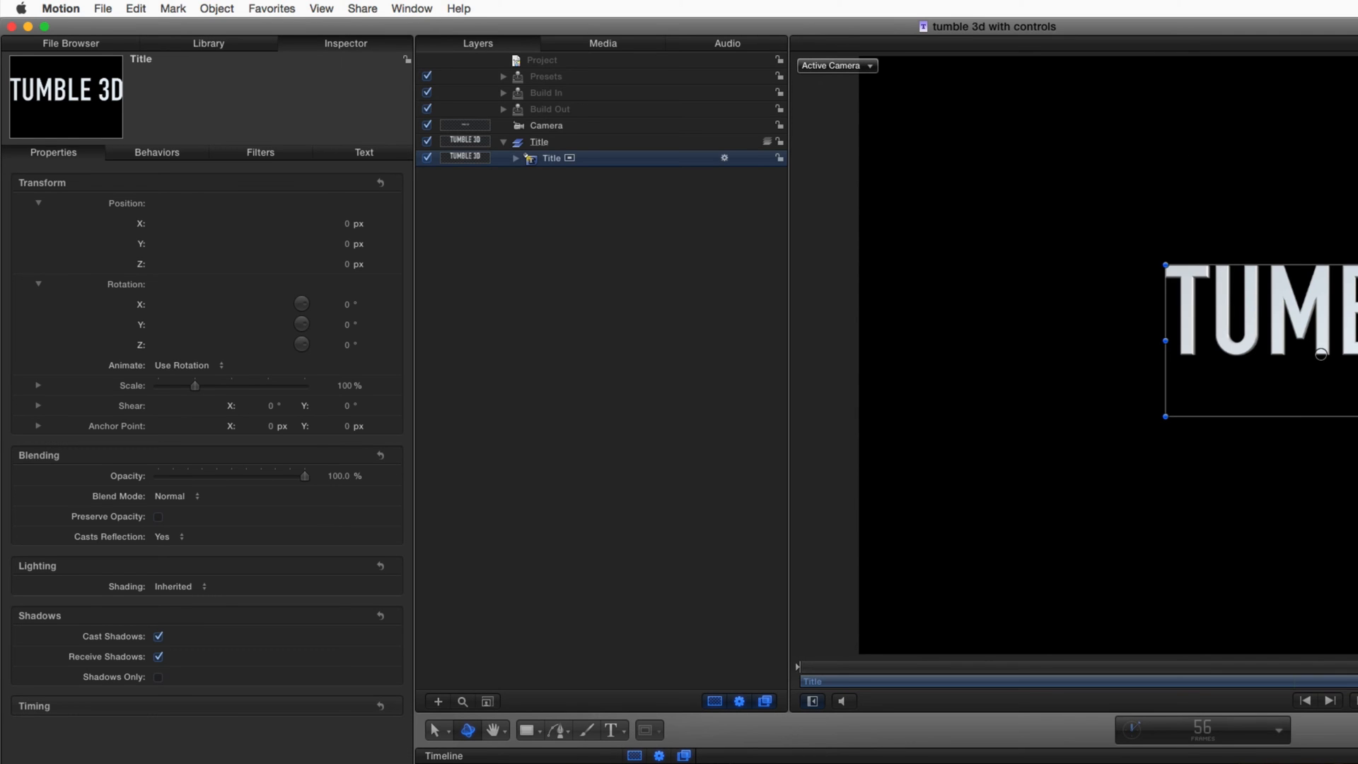
- Switch to Final Cut Pro and apply the 'tumble 3d with controls' template to the JAMAICA title
key("super+Tab")
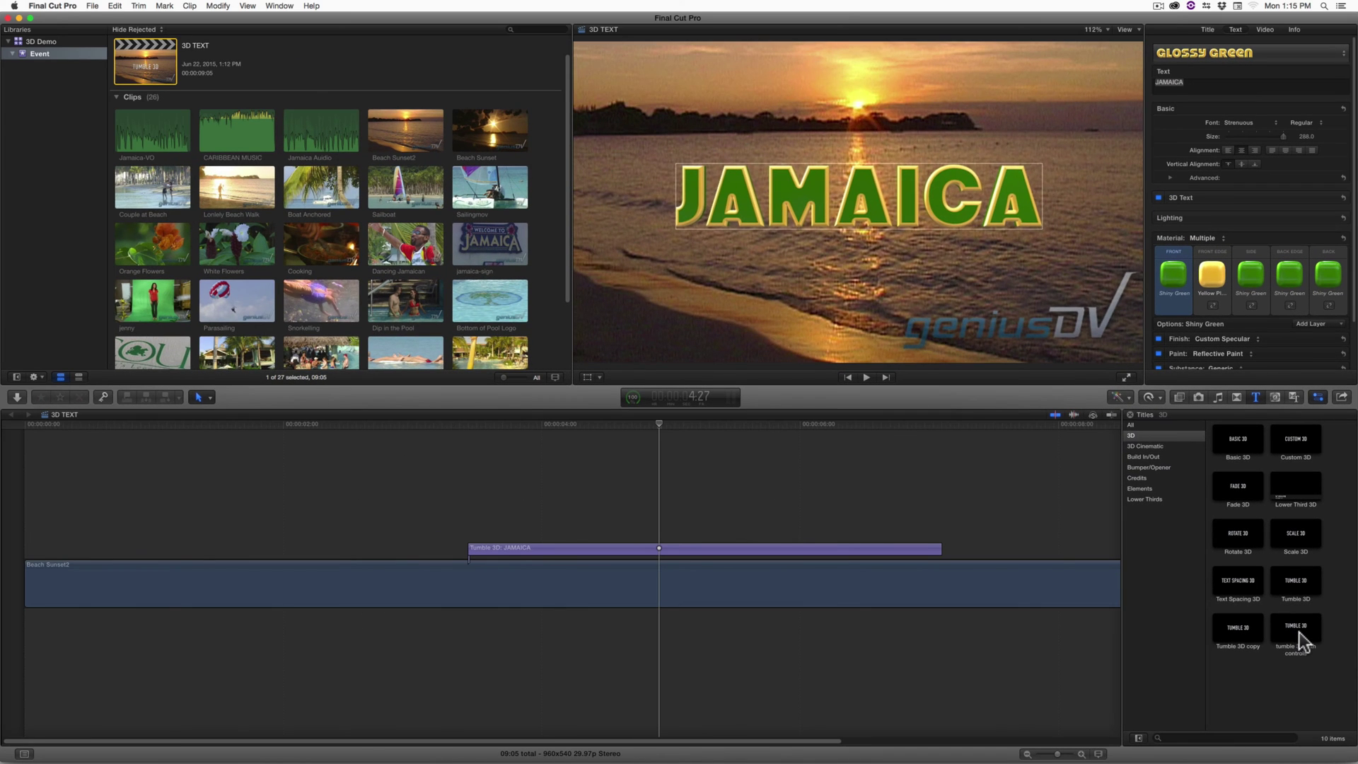
double_click(1303, 639)
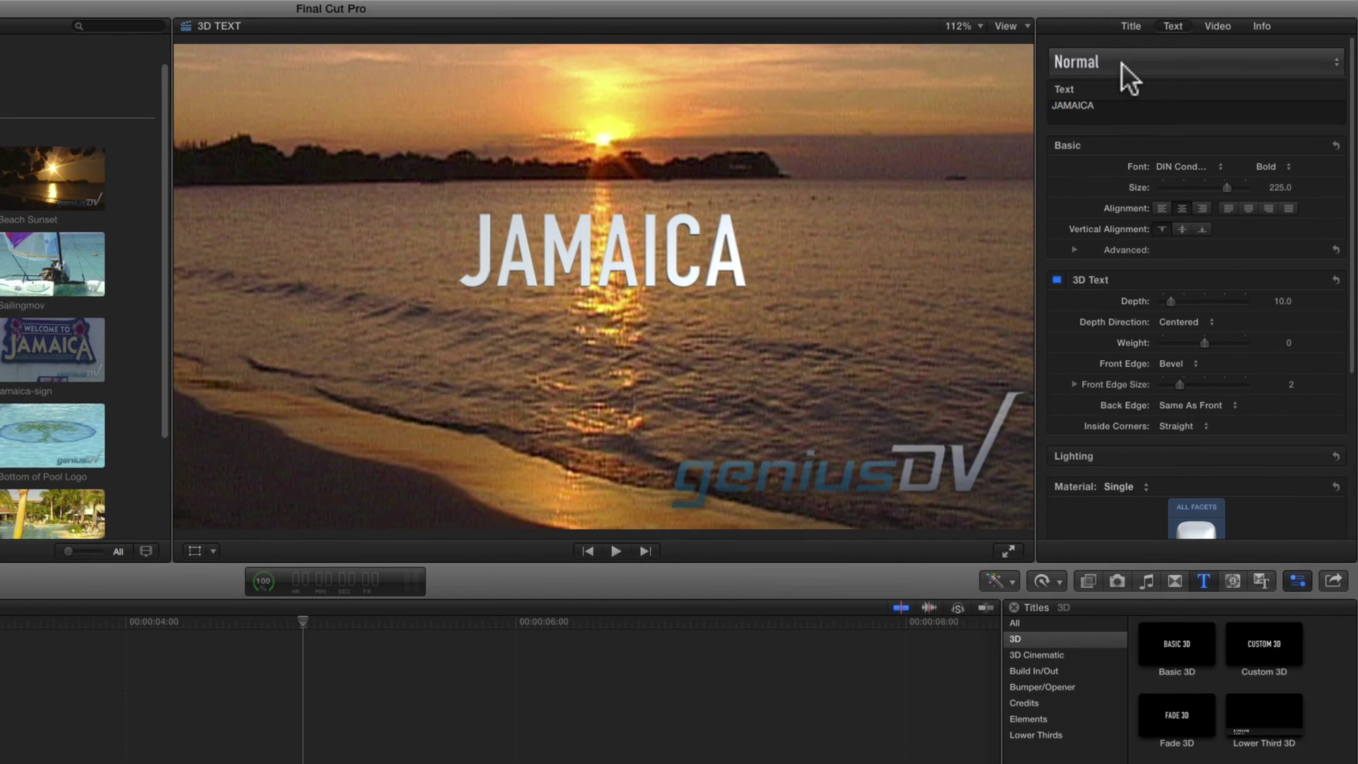
- Apply the Glossy Green 3D style, set Material to Multiple and Front Edge to Yellow Plastic
left_click(1122, 62)
mouse_move(1182, 121)
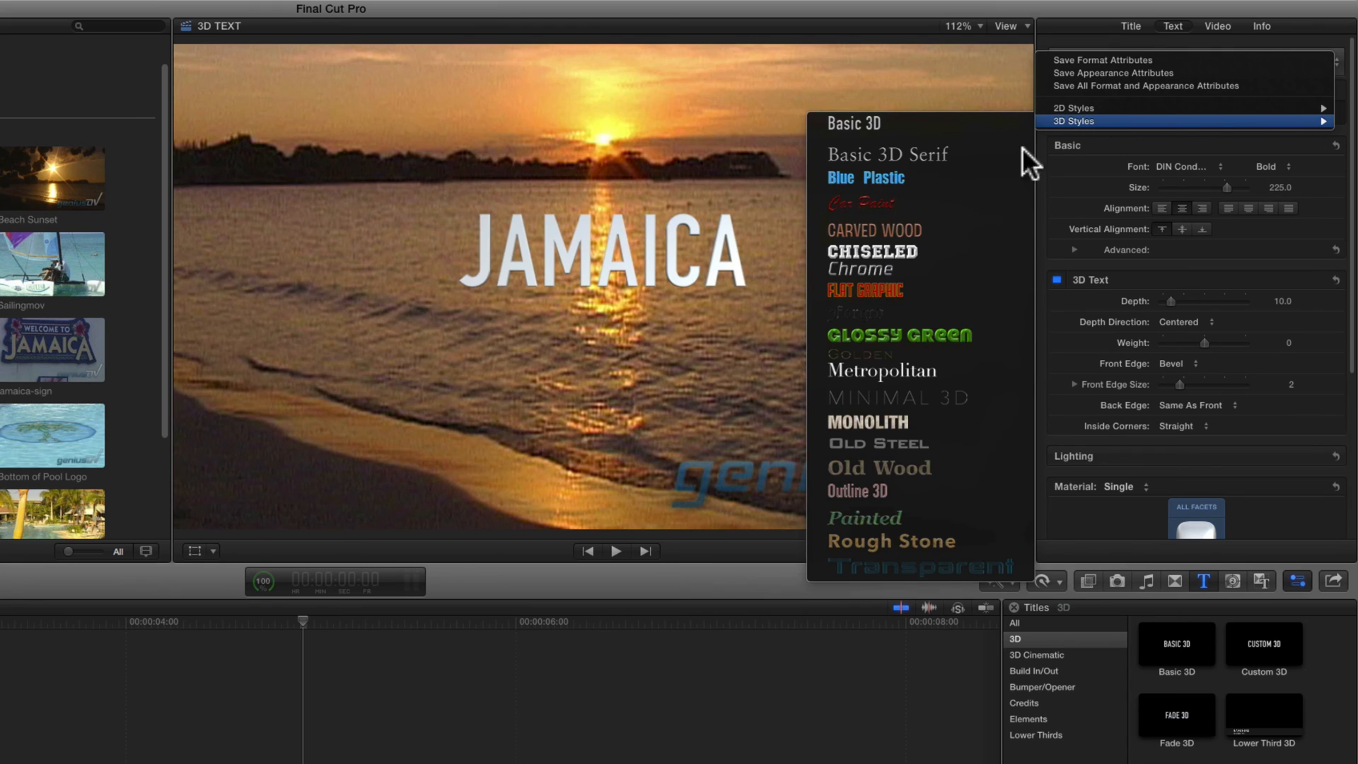
left_click(996, 328)
left_click_drag(1219, 186, 1276, 186)
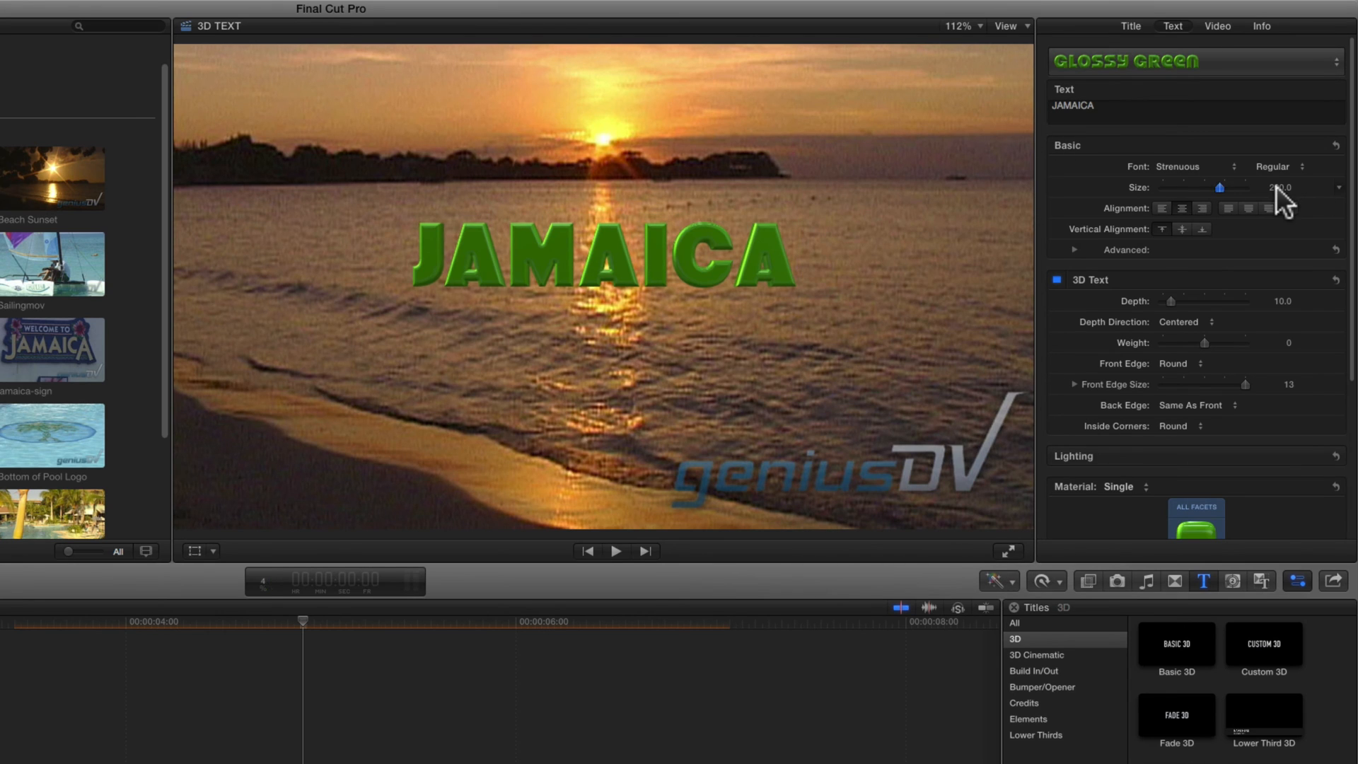
scroll(1349, 266, "down", 5)
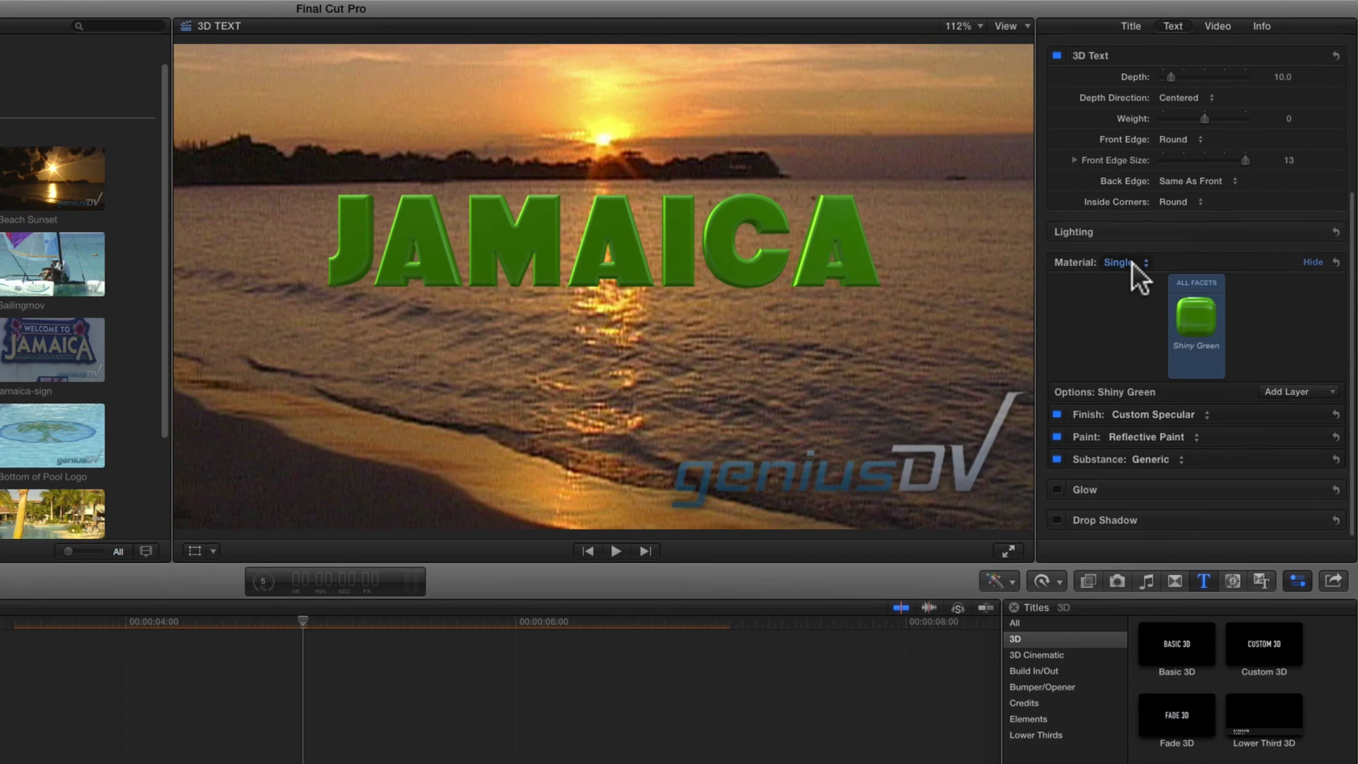
left_click(1132, 262)
left_click(1138, 312)
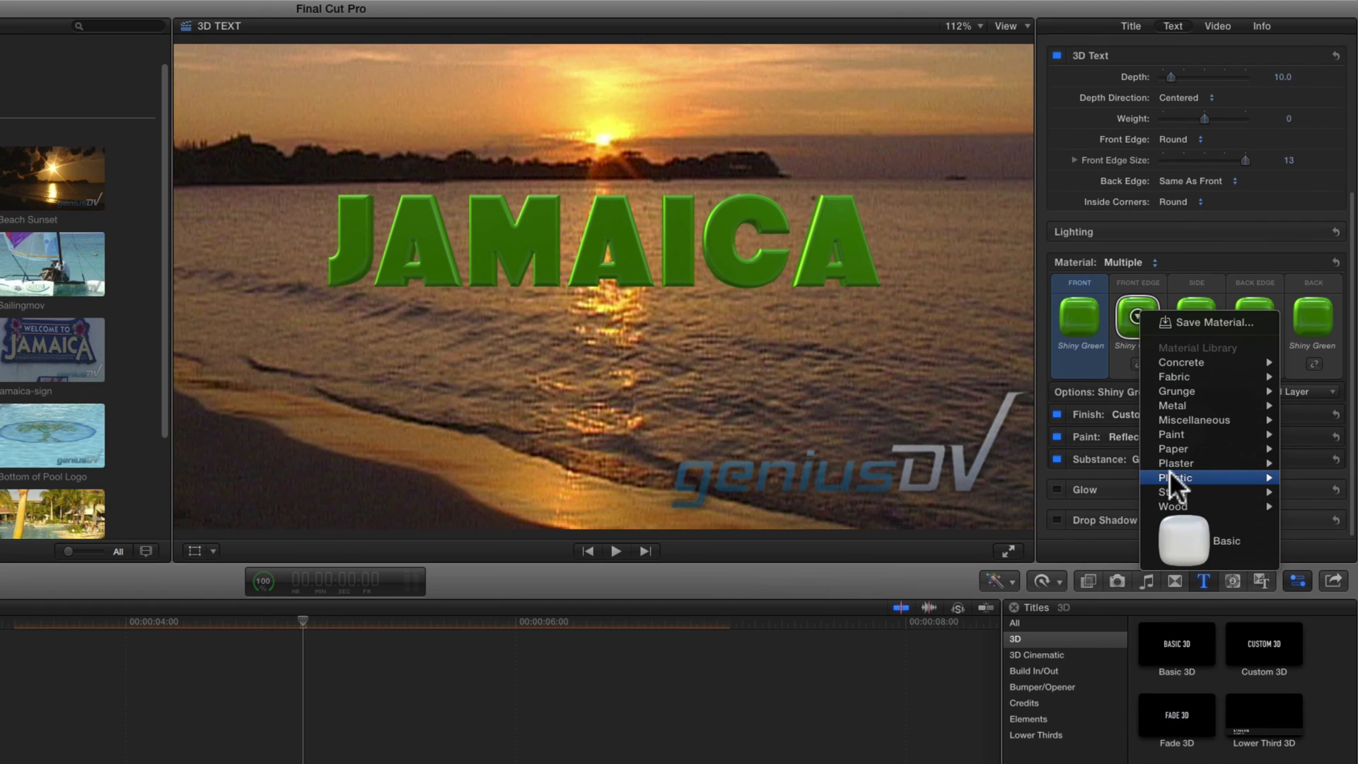
mouse_move(1175, 477)
left_click(1030, 662)
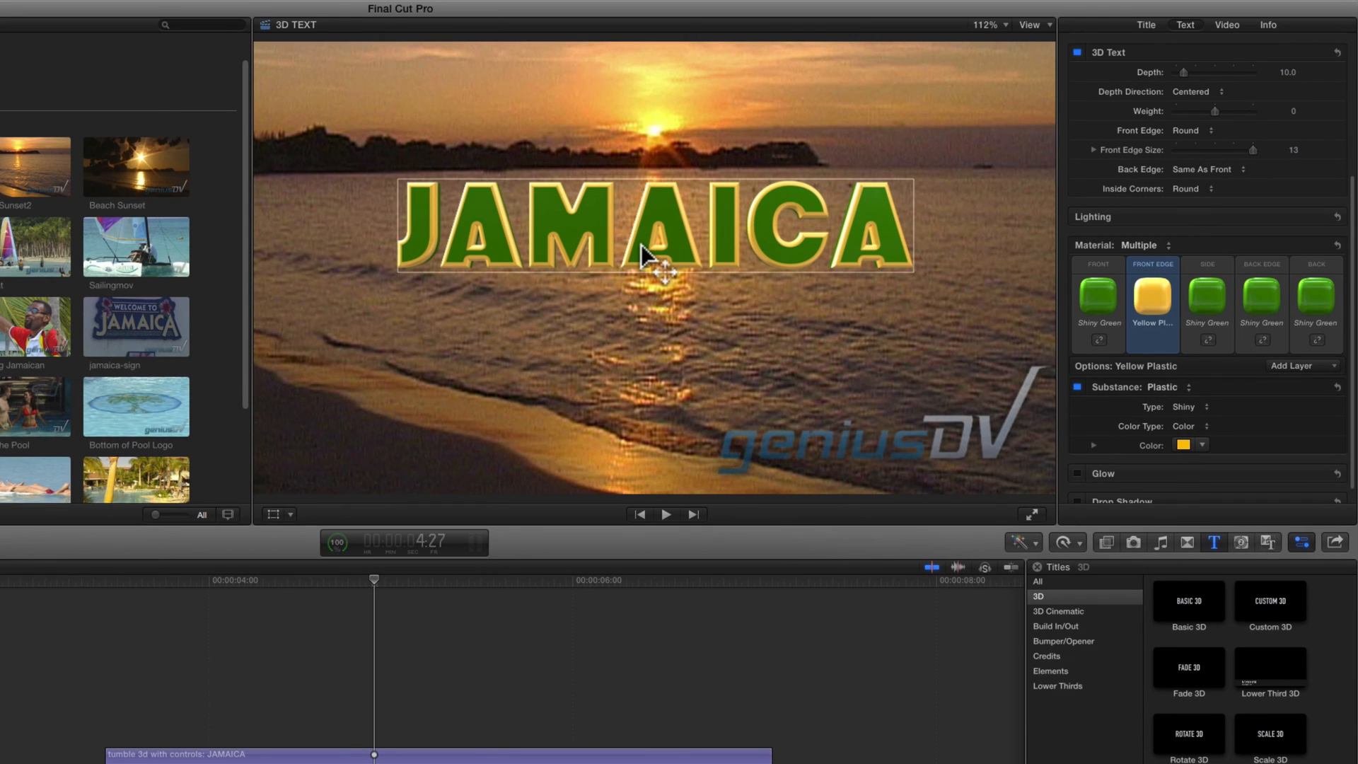
left_click(641, 244)
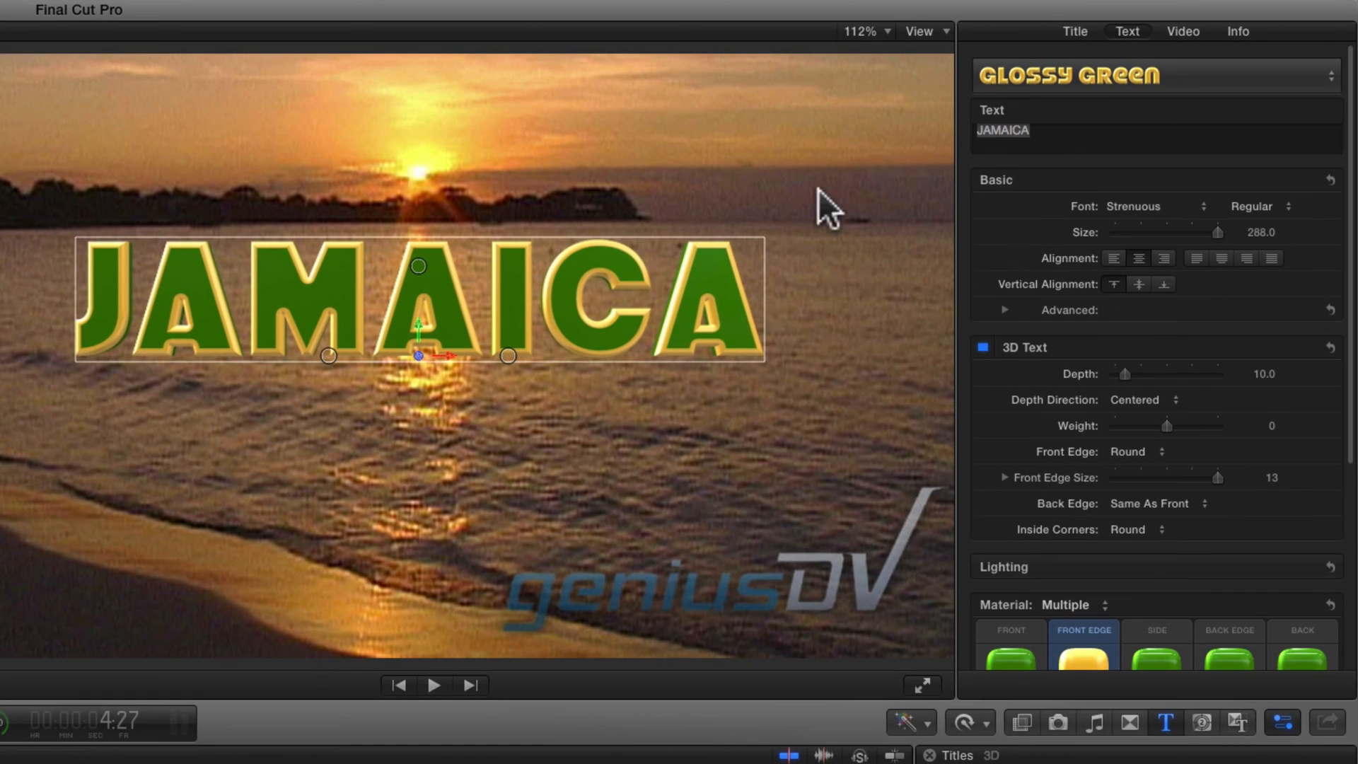
- Reveal the published Position and Rotation controls and shift and tumble JAMAICA in the viewer
left_click(1076, 30)
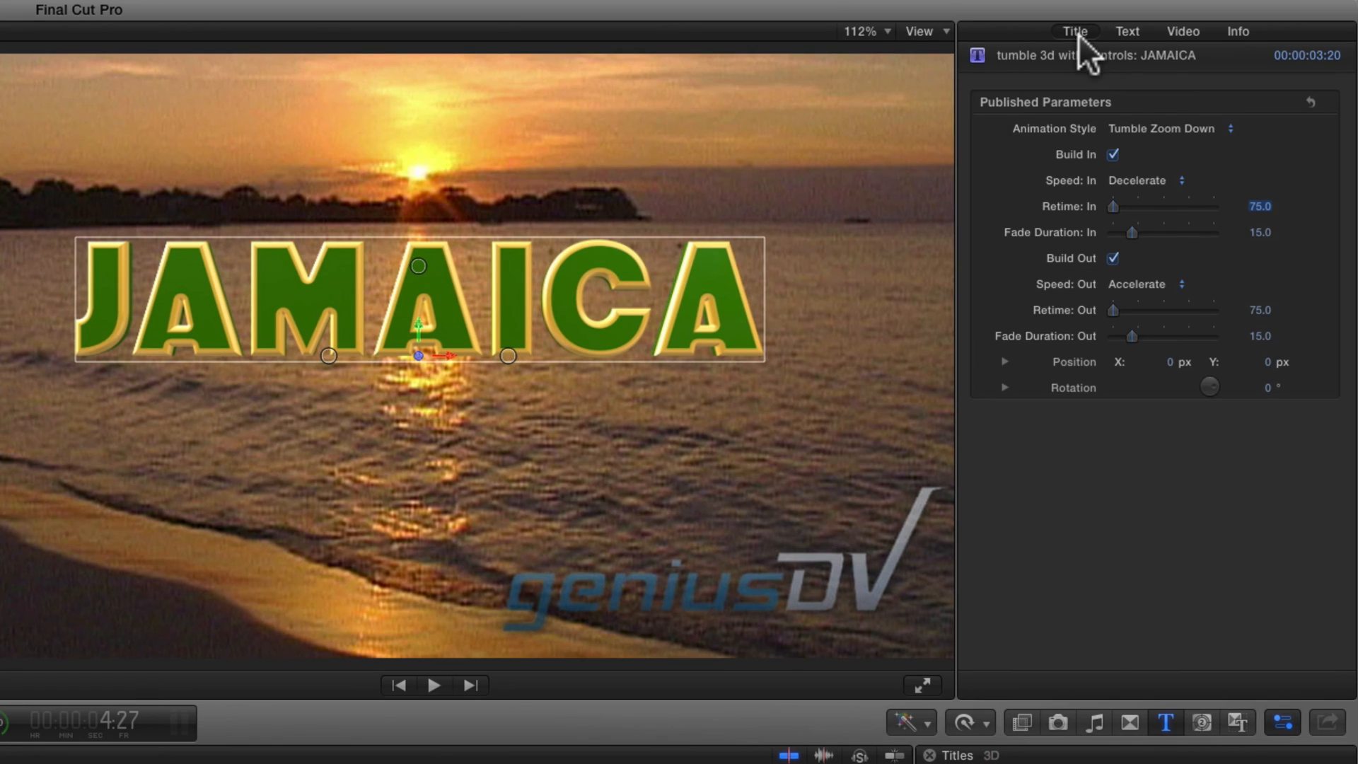
left_click(1006, 361)
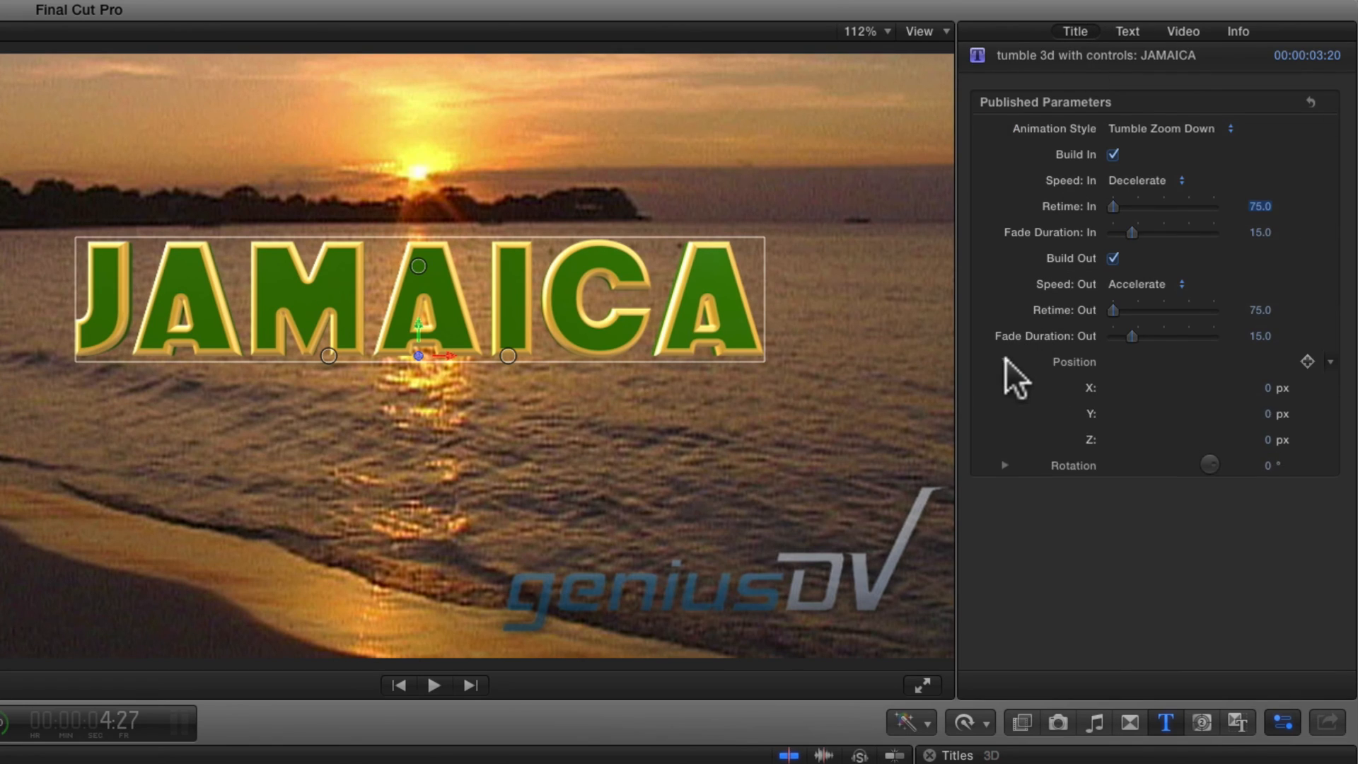
left_click(999, 465)
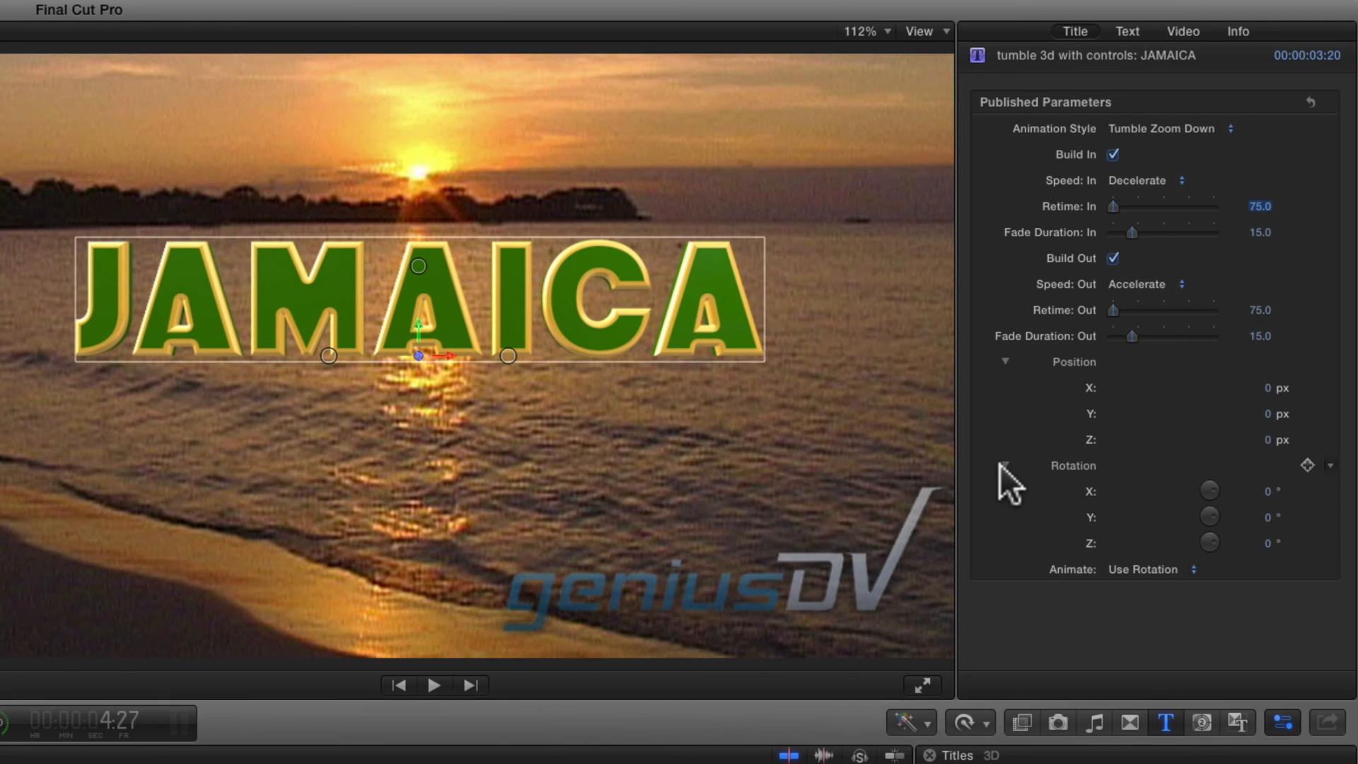
left_click(445, 350)
left_click_drag(449, 350, 544, 361)
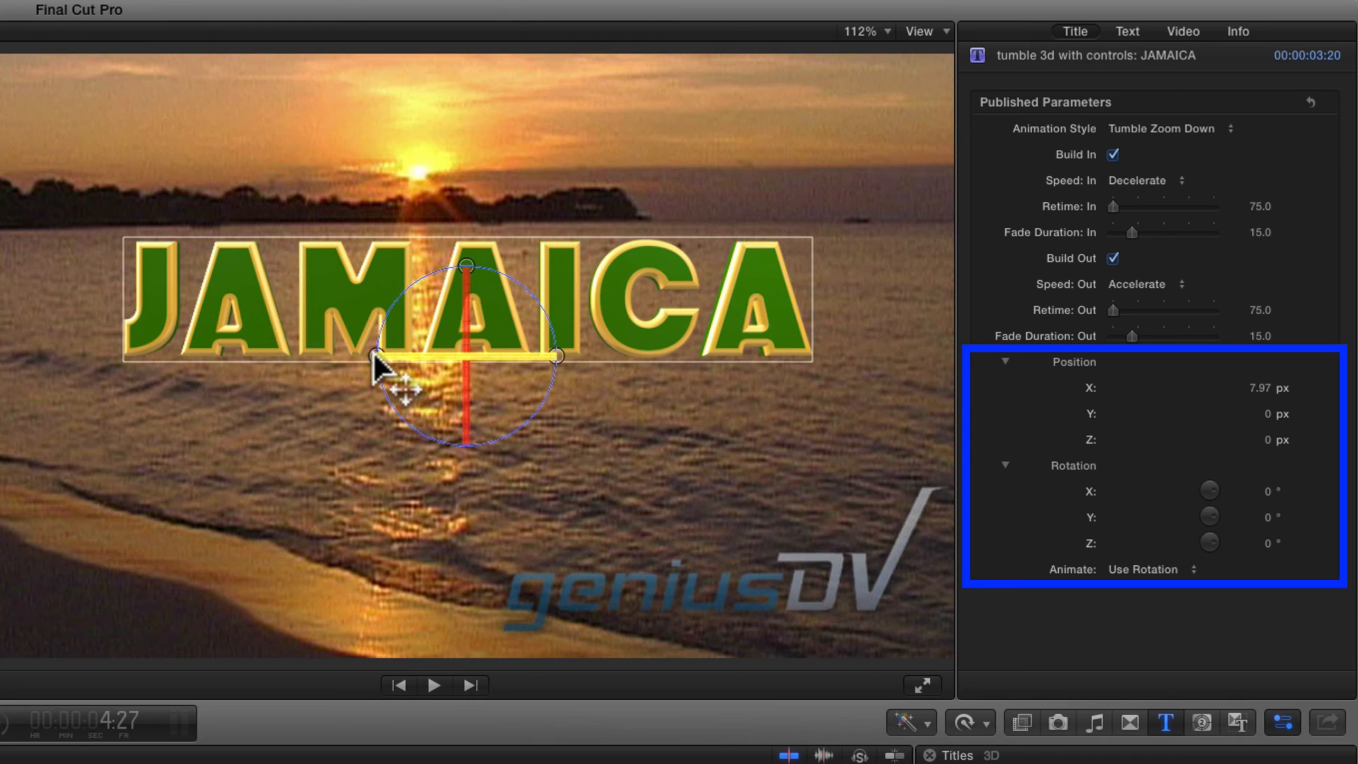
left_click(372, 350)
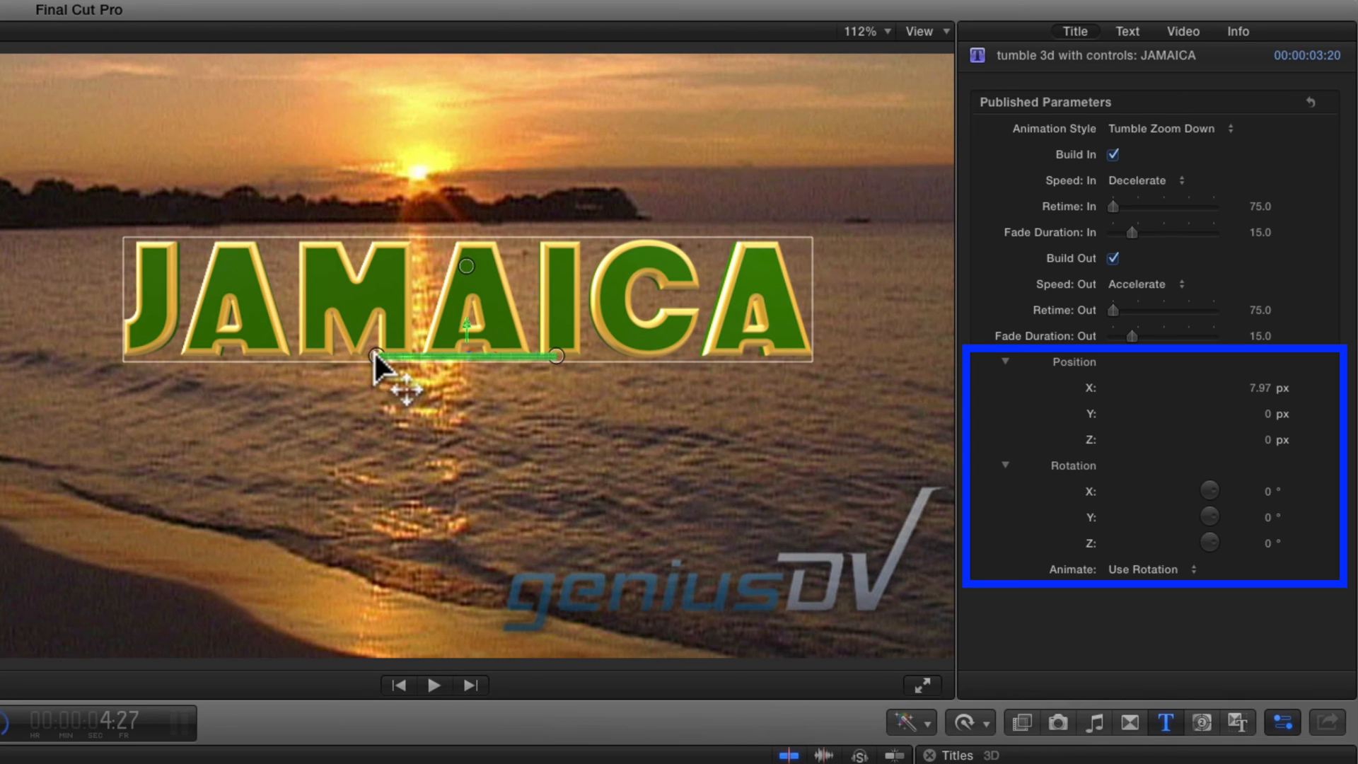
mouse_move(373, 350)
left_mouse_down()
mouse_move(378, 413)
mouse_move(351, 340)
left_mouse_up()
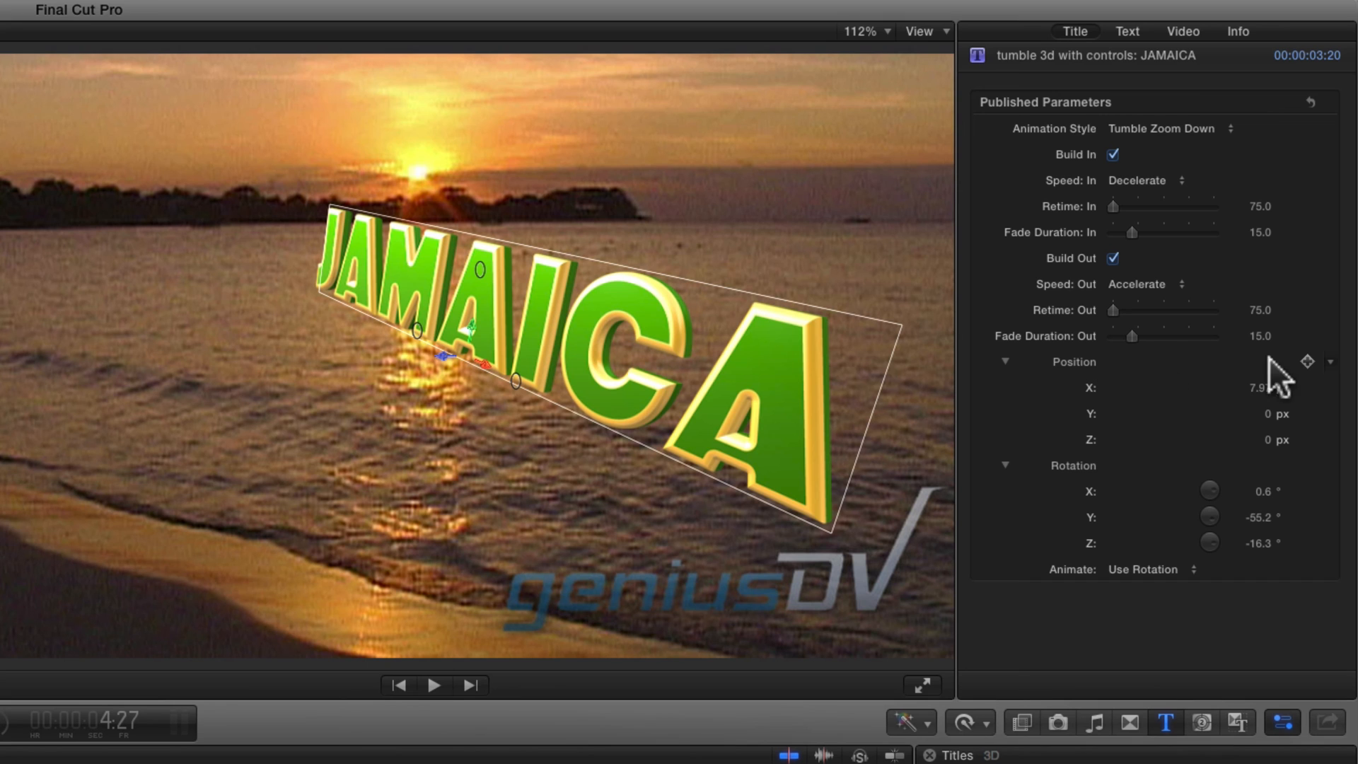
- Reset both the Position and Rotation parameters back to zero
left_click(1315, 362)
left_click(1255, 371)
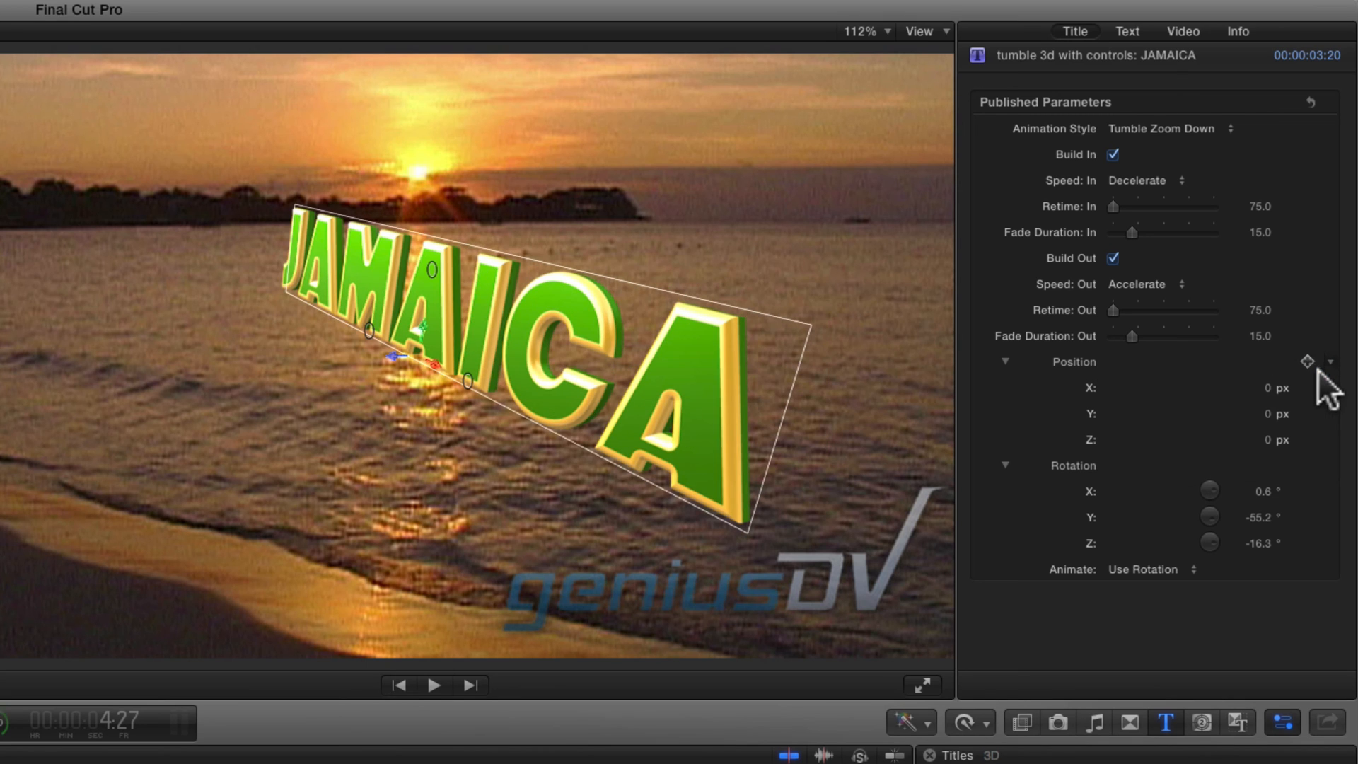
left_click(1331, 467)
left_click(1256, 481)
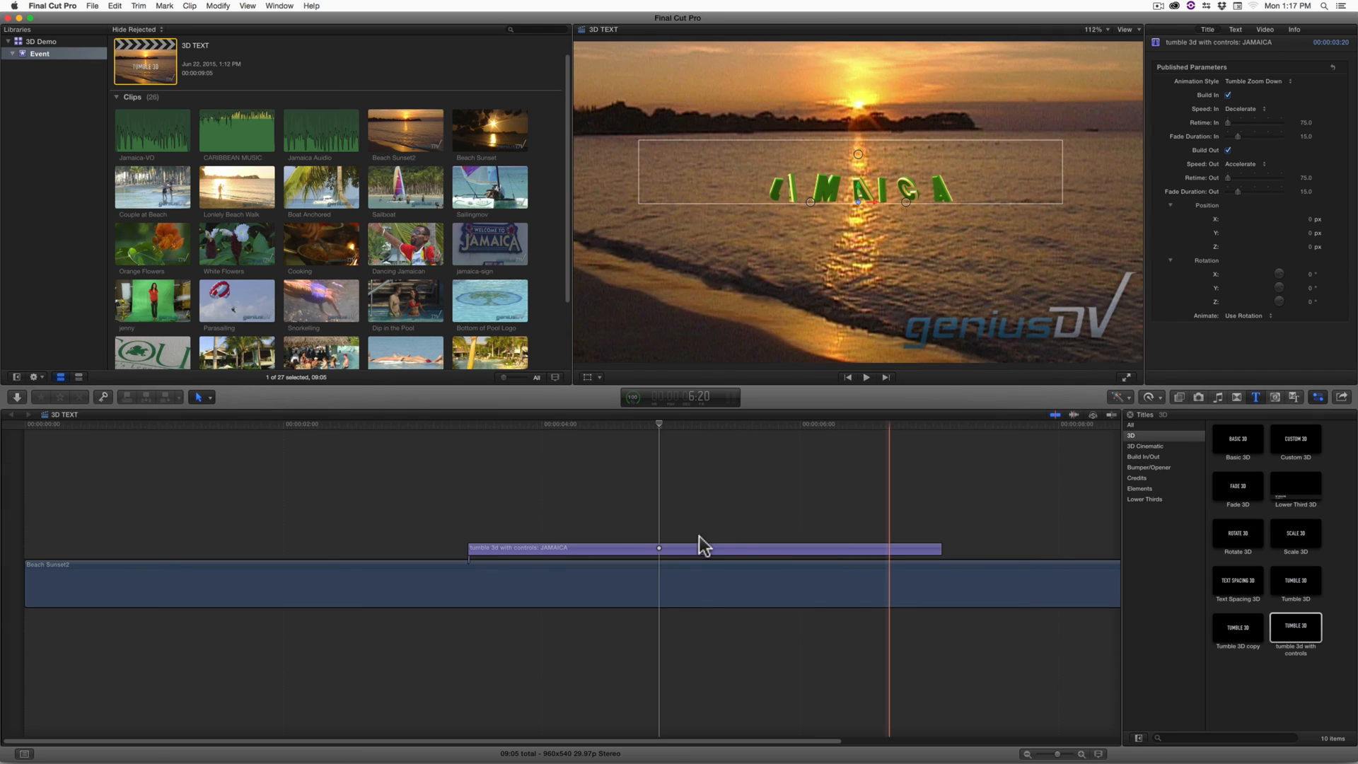
- Show Video Animation lanes for the JAMAICA title clip in the timeline
left_click(659, 548)
right_click(659, 546)
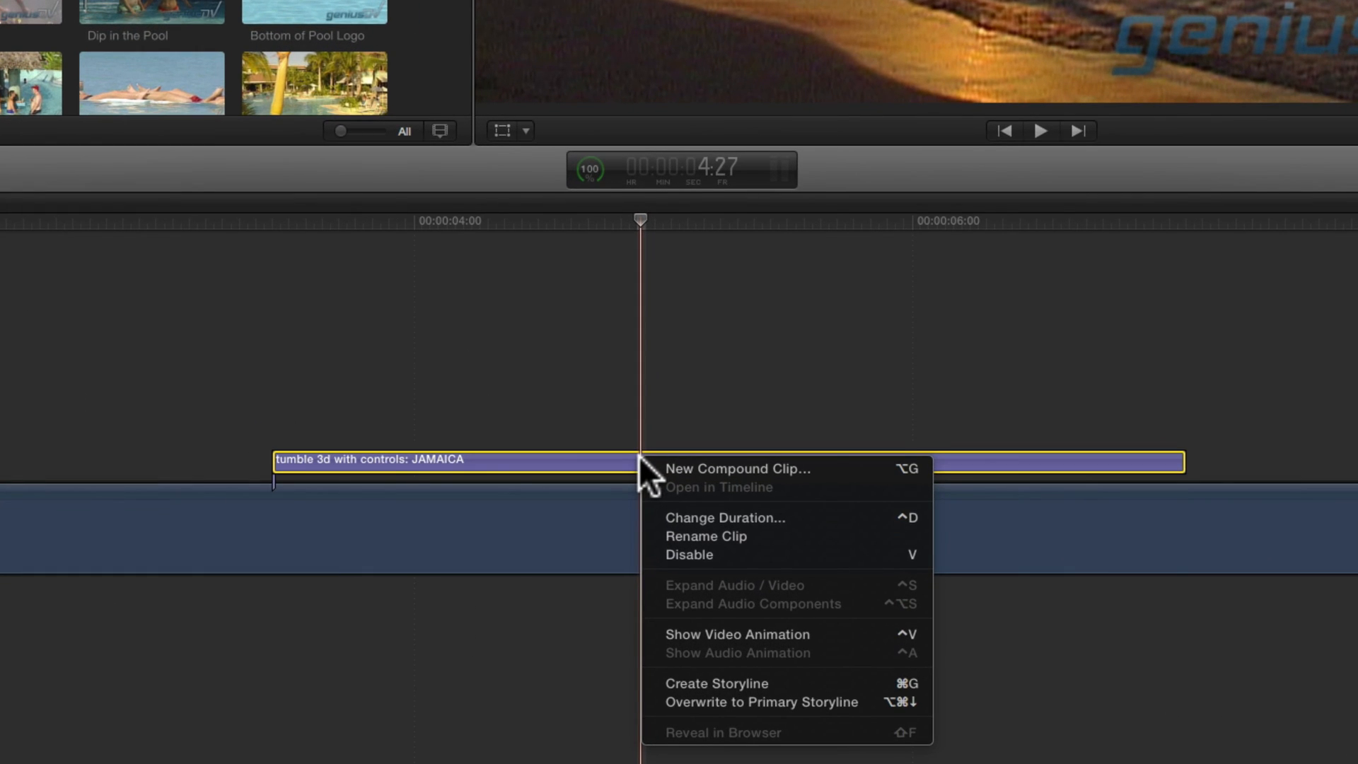
left_click(647, 628)
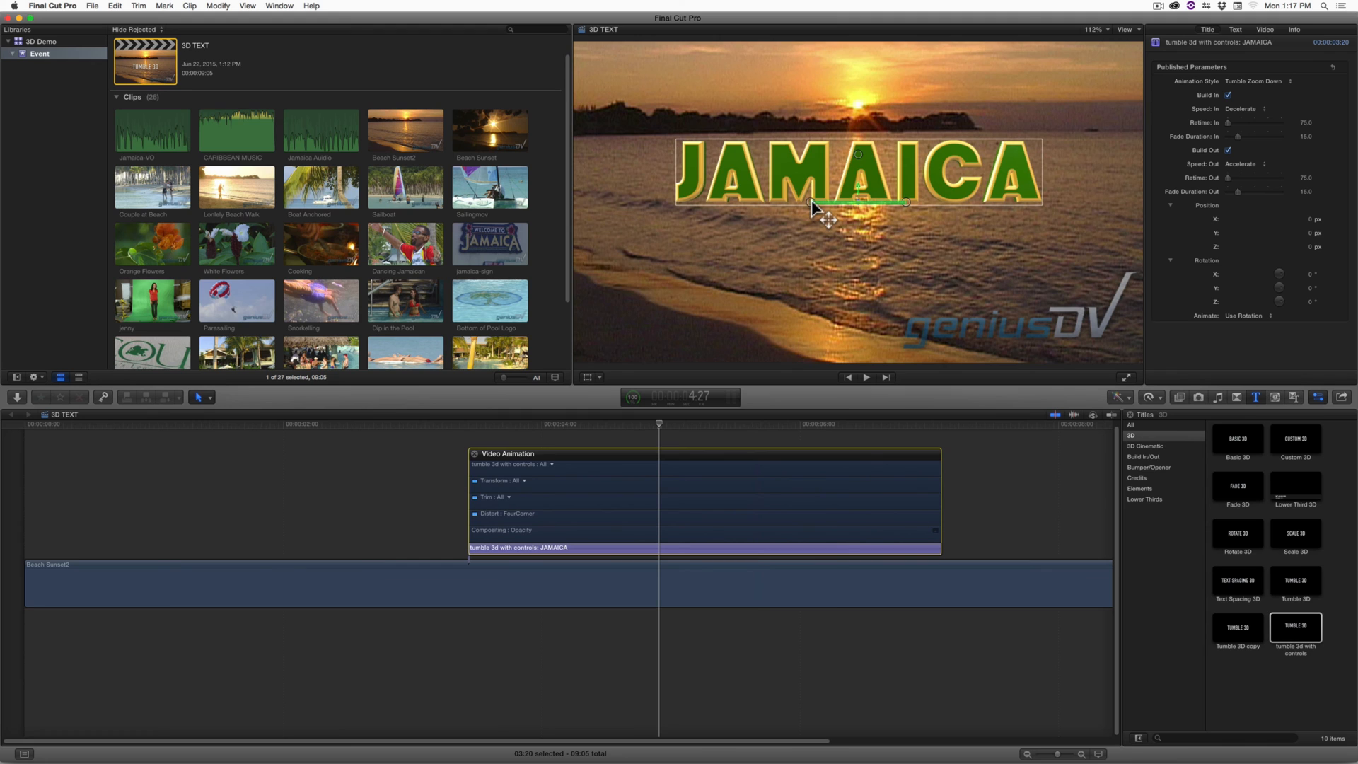
- Keyframe Y rotation at -45.5° then 0° later in the clip so JAMAICA swings flat
left_click_drag(815, 210, 787, 209)
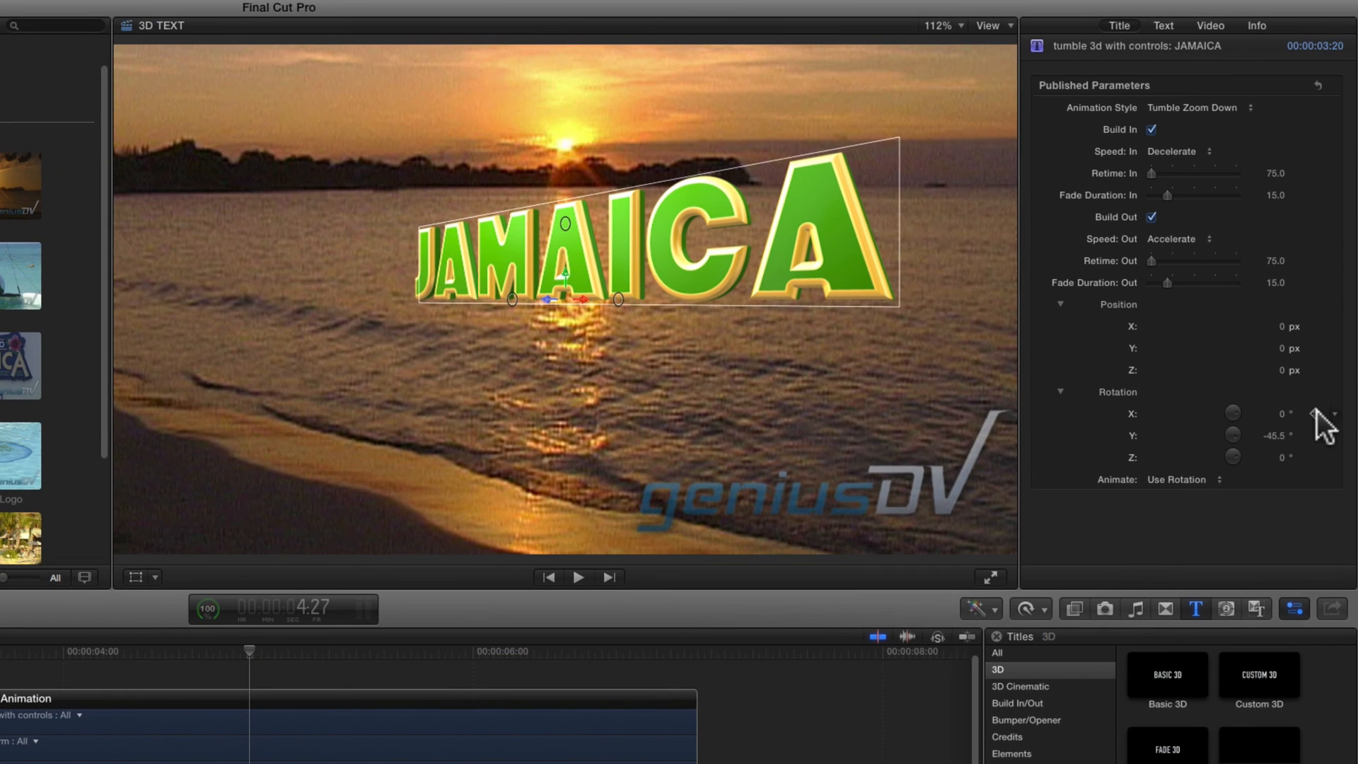
left_click(1315, 436)
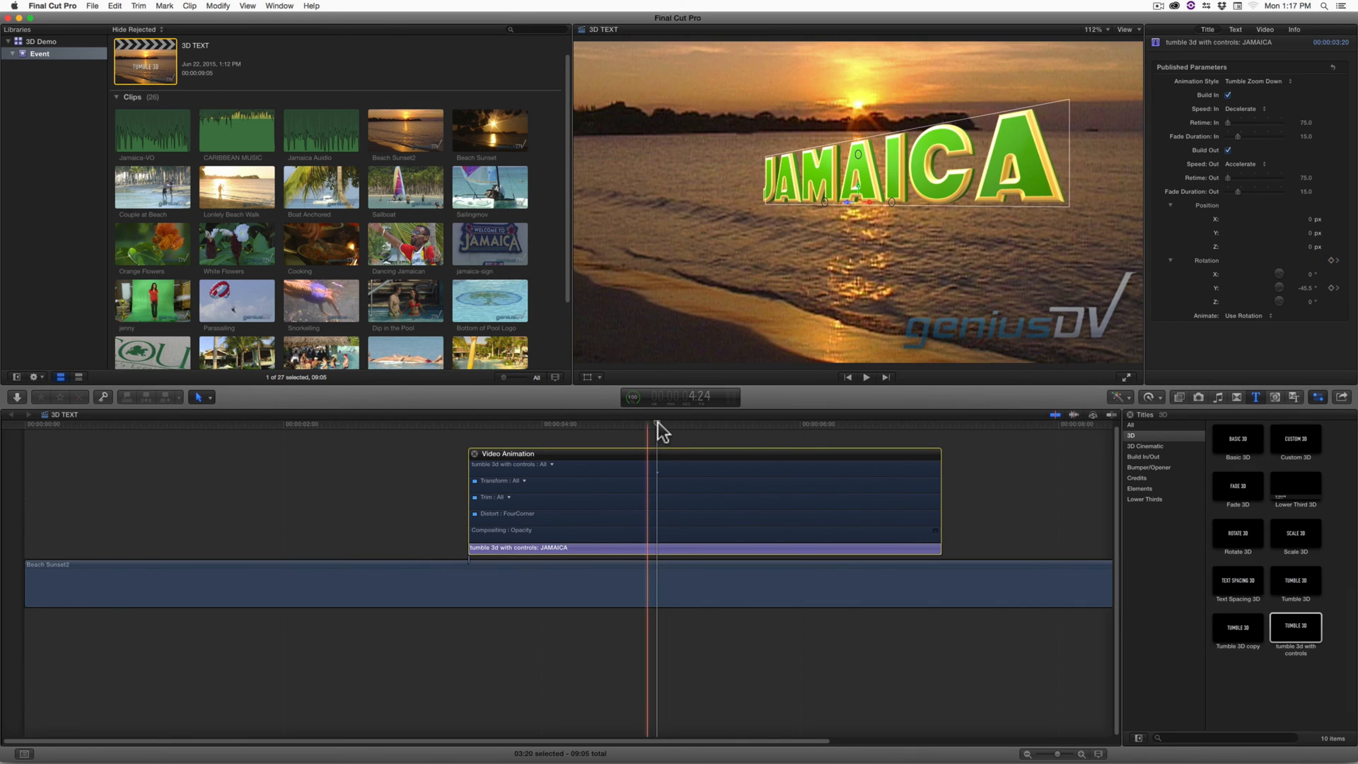
left_click_drag(658, 423, 745, 425)
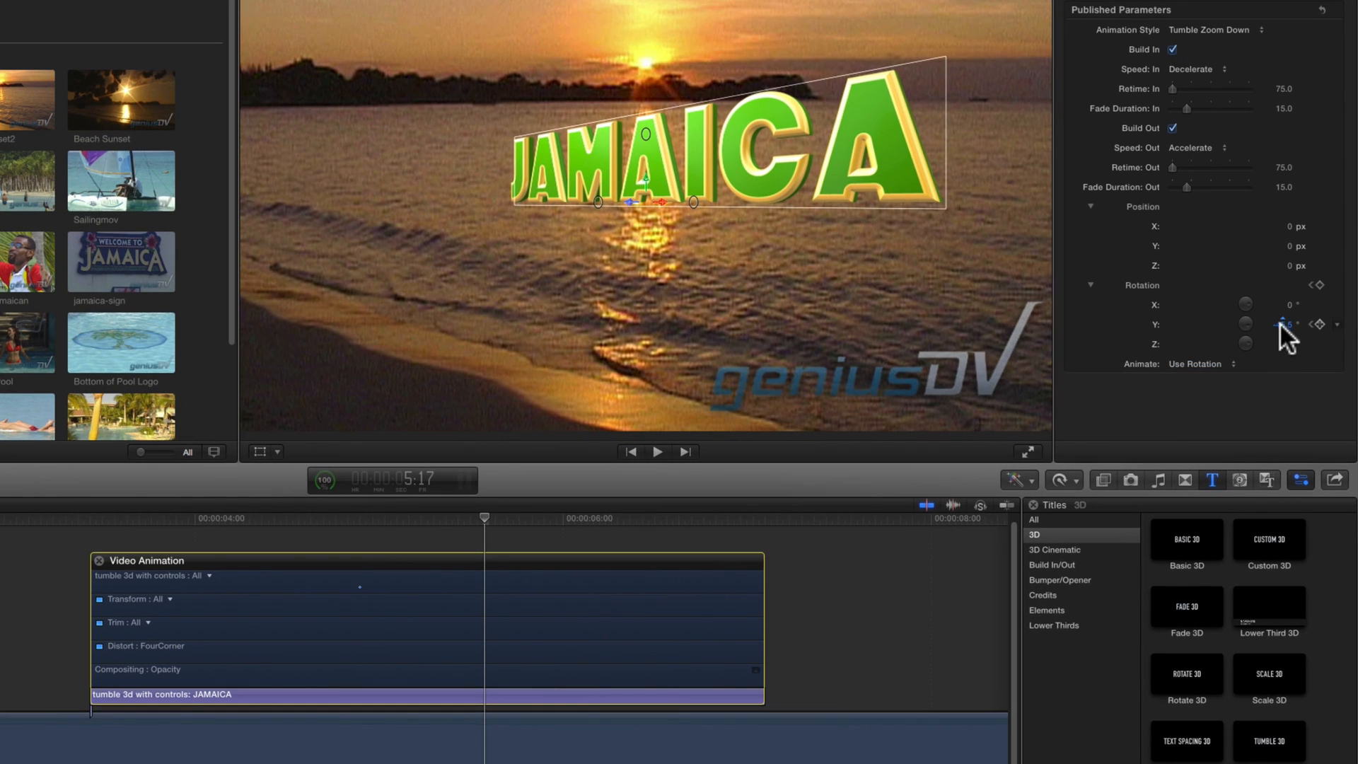
left_click(1295, 306)
key("Return")
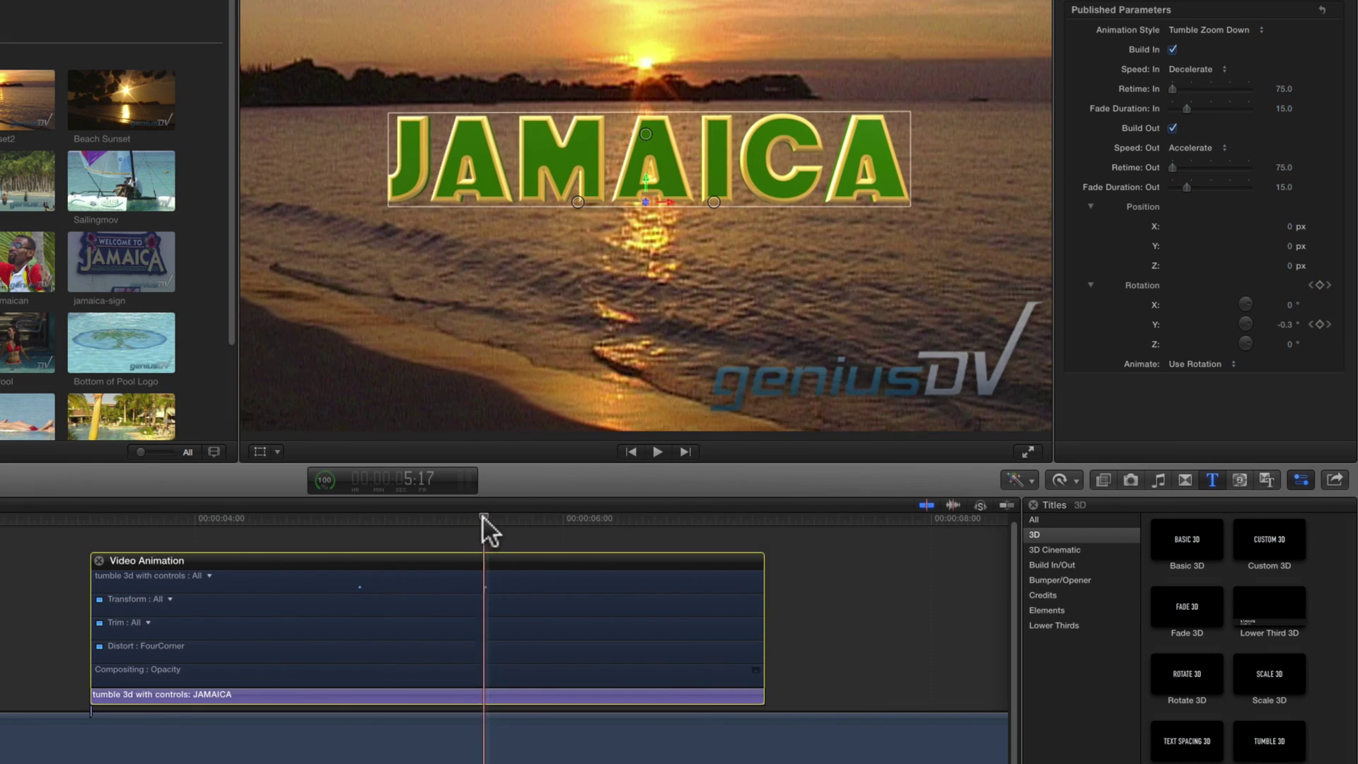
left_click_drag(485, 519, 90, 519)
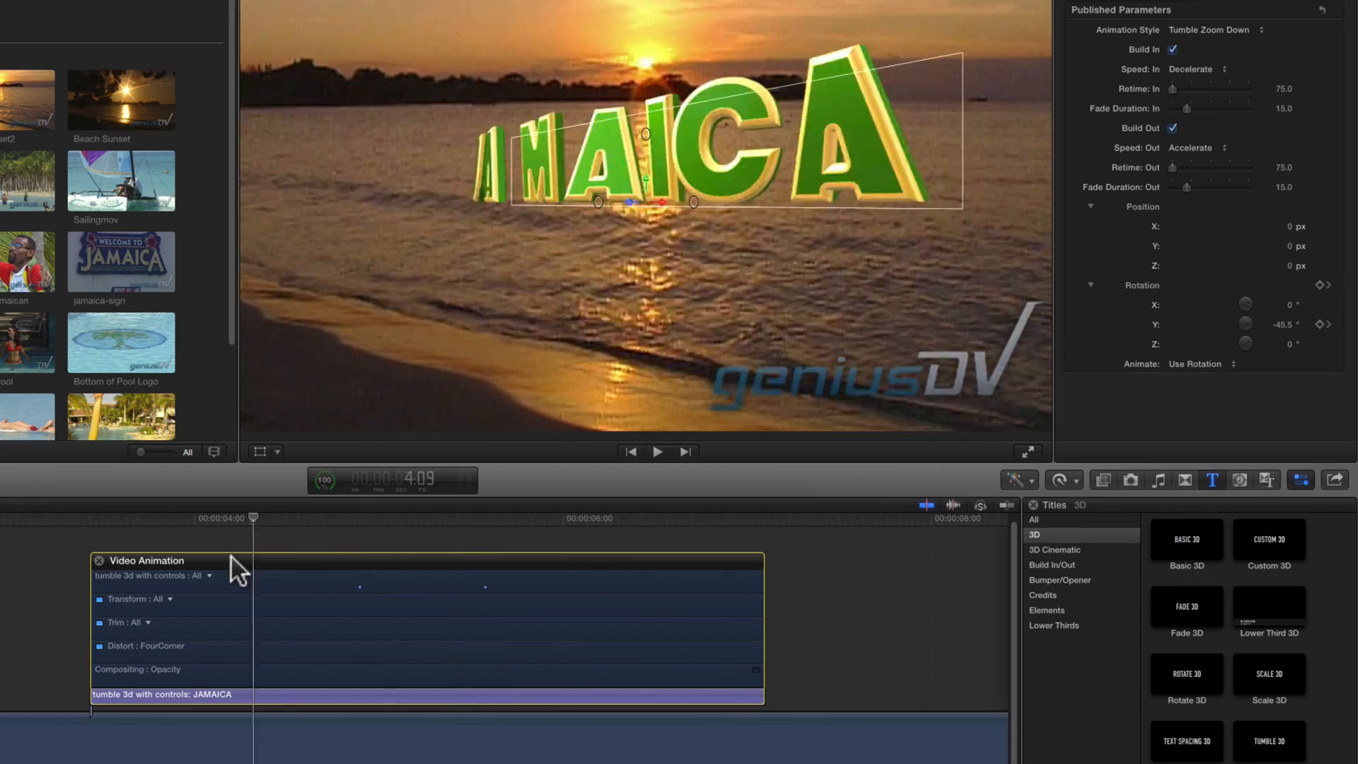
key("space")
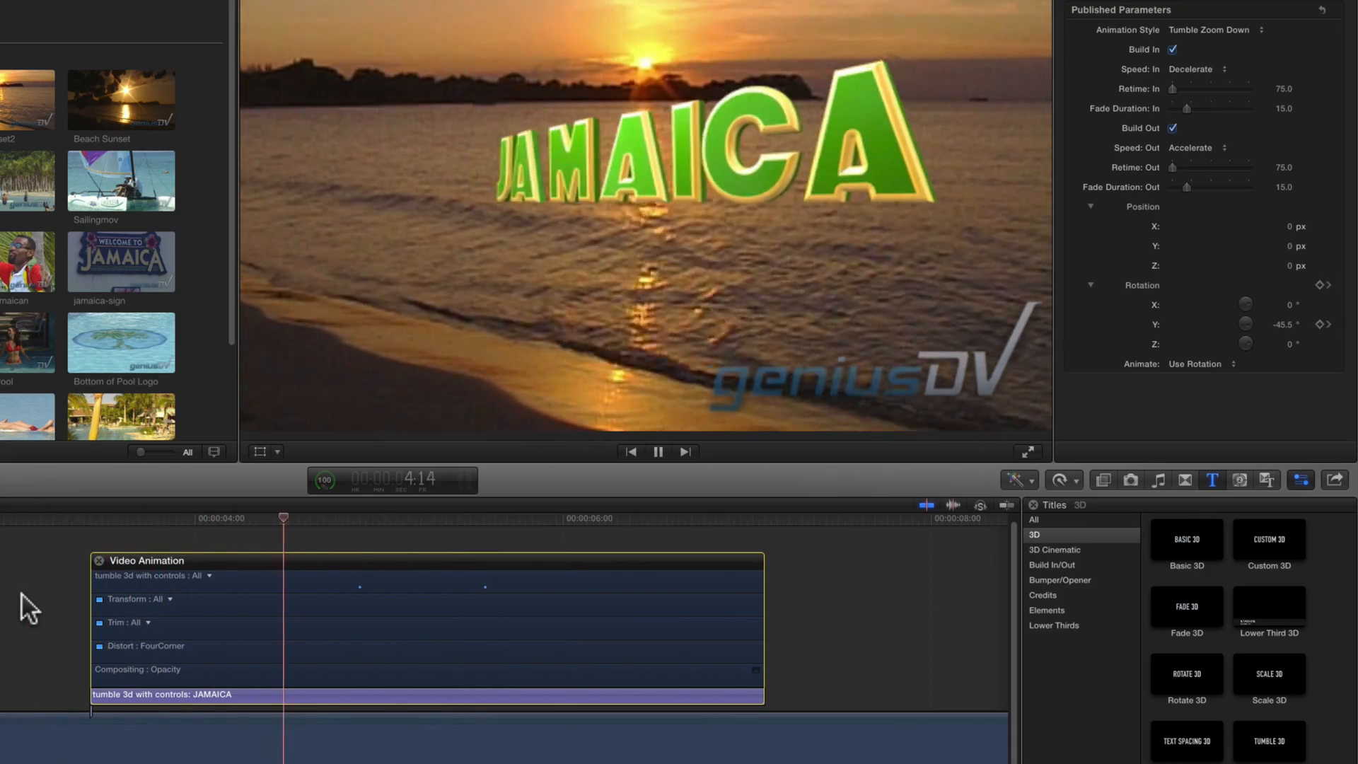